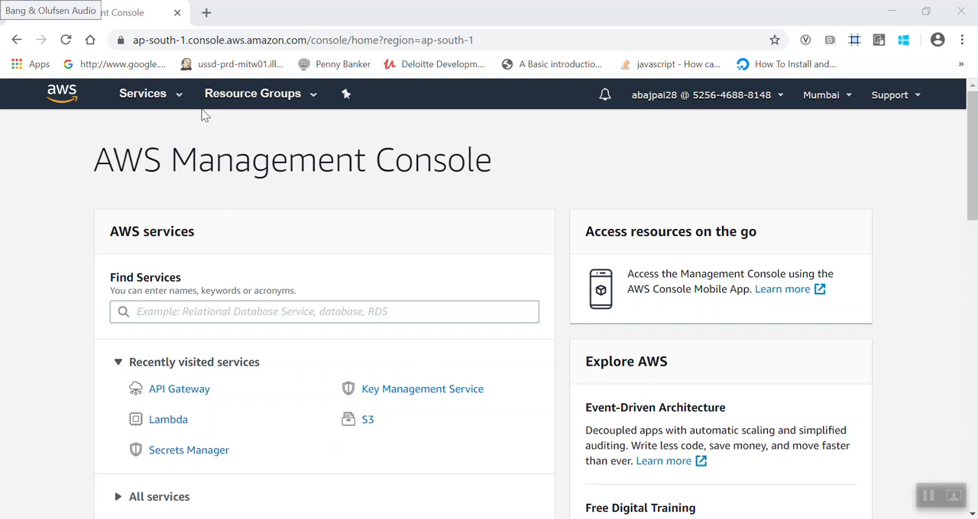
# - Open the API Gateway service, start creating an API and dismiss the first-API welcome message
pyautogui.click(181, 97)
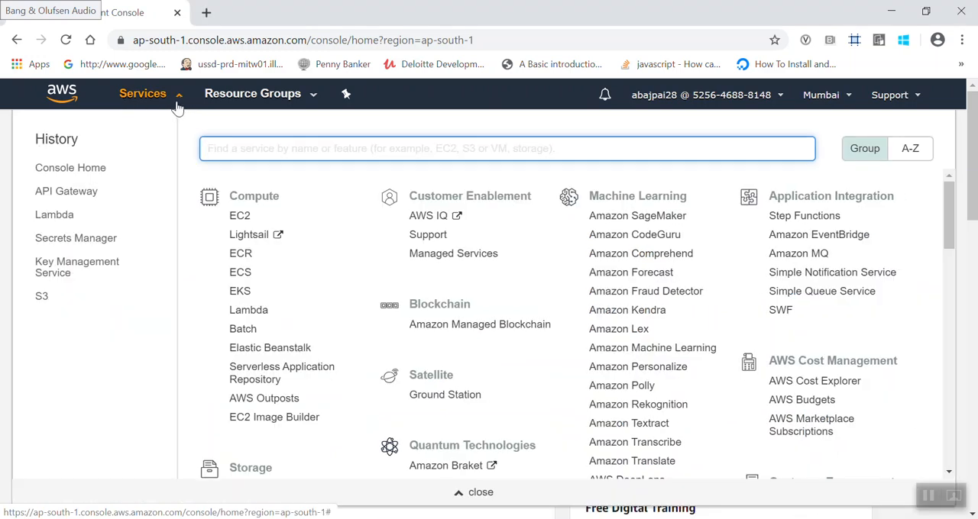
pyautogui.write('API Gate')
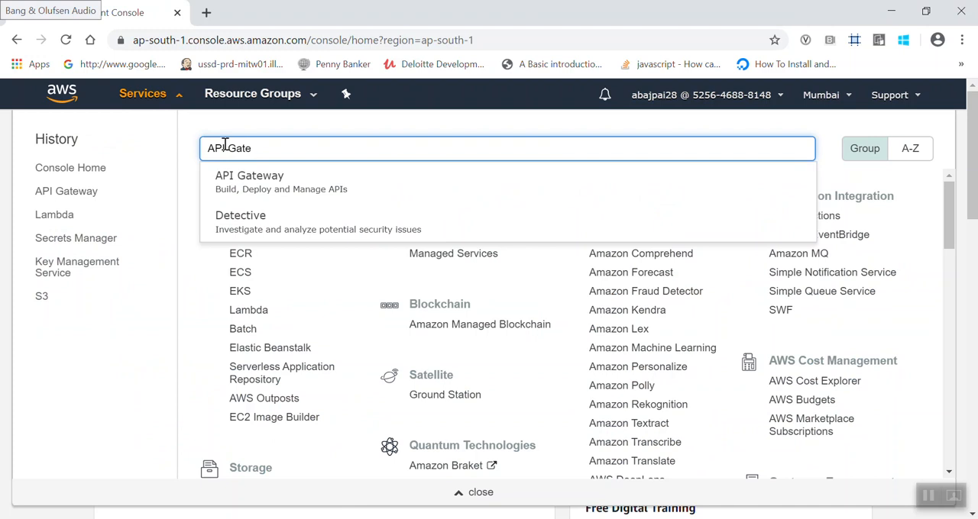
pyautogui.click(265, 198)
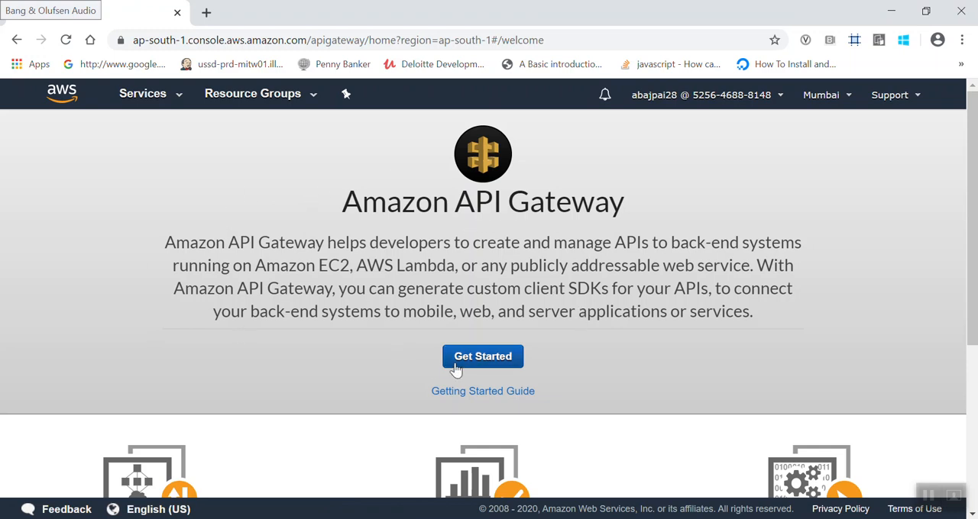
pyautogui.click(478, 359)
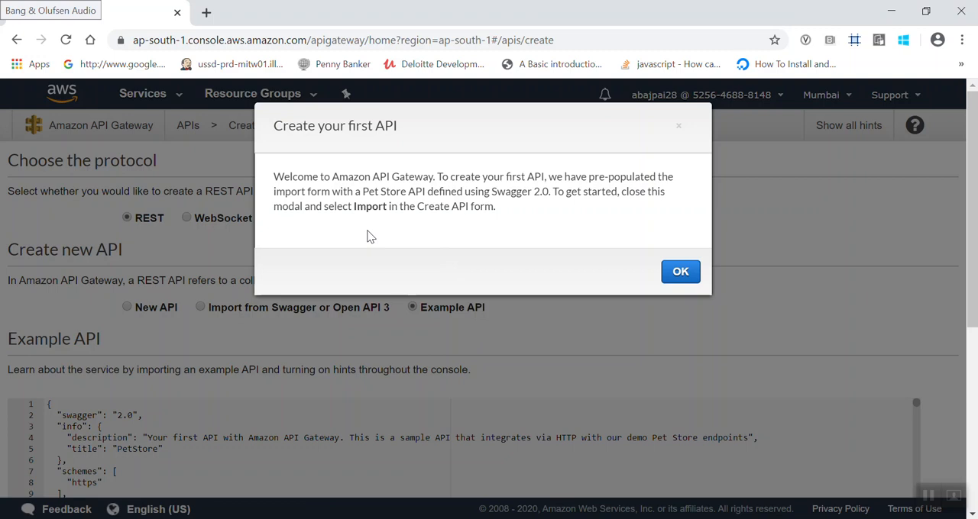
pyautogui.click(675, 272)
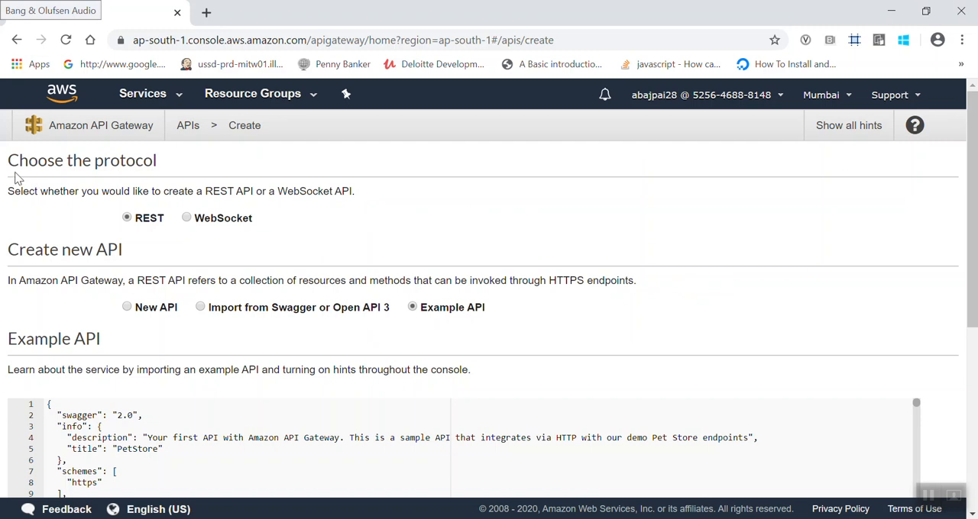
# - Keep REST as the protocol and choose to create a new API instead of the example API
pyautogui.moveTo(12, 167); pyautogui.dragTo(142, 165)
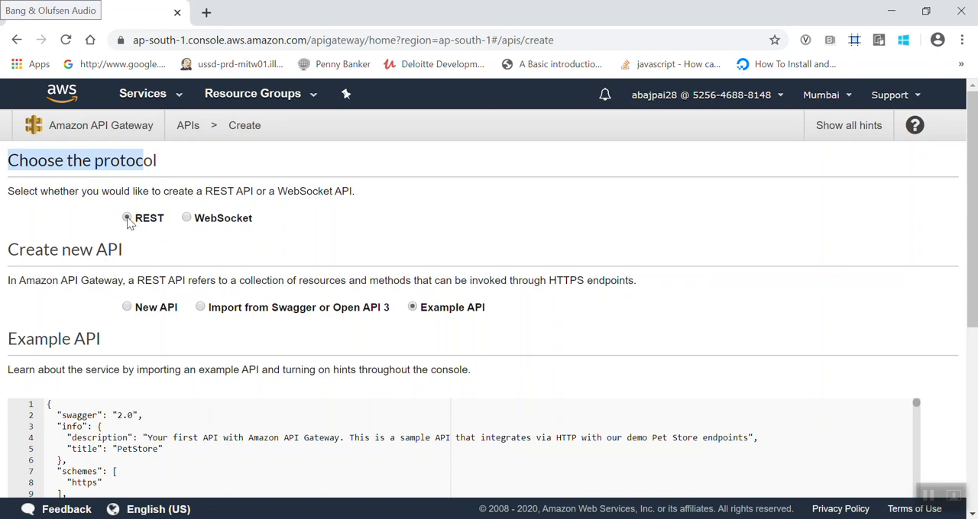
pyautogui.moveTo(11, 250); pyautogui.dragTo(124, 252)
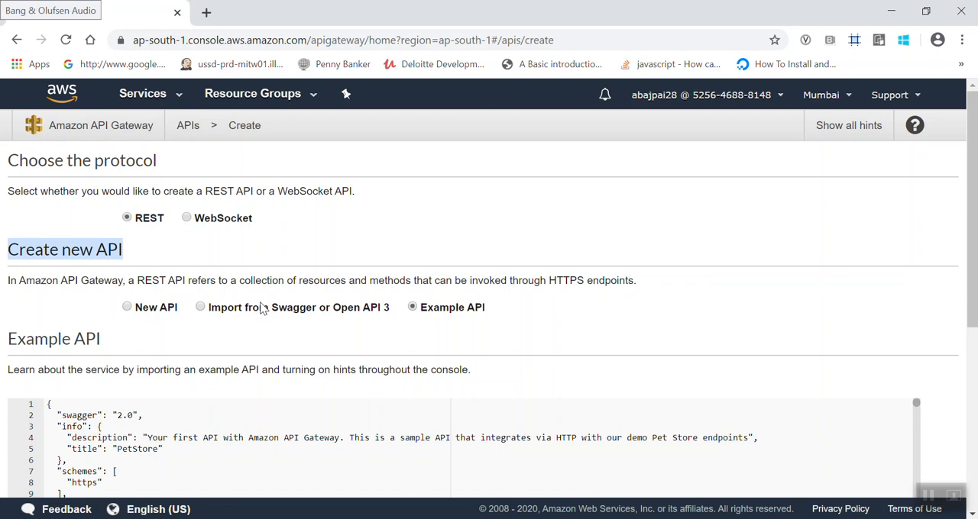
pyautogui.click(128, 307)
# - Name the new API "Firstapi"
pyautogui.scroll(-1, 144, 344)
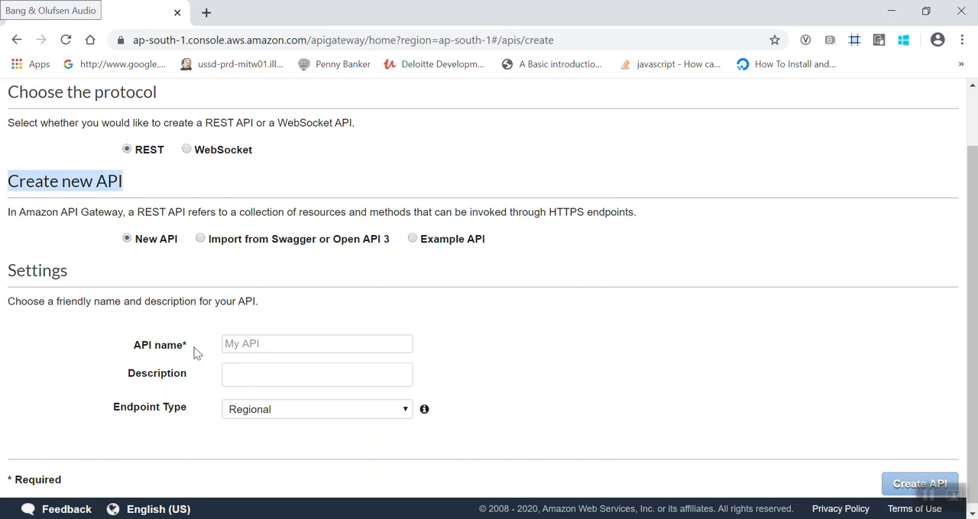
pyautogui.click(232, 343)
pyautogui.write('F')
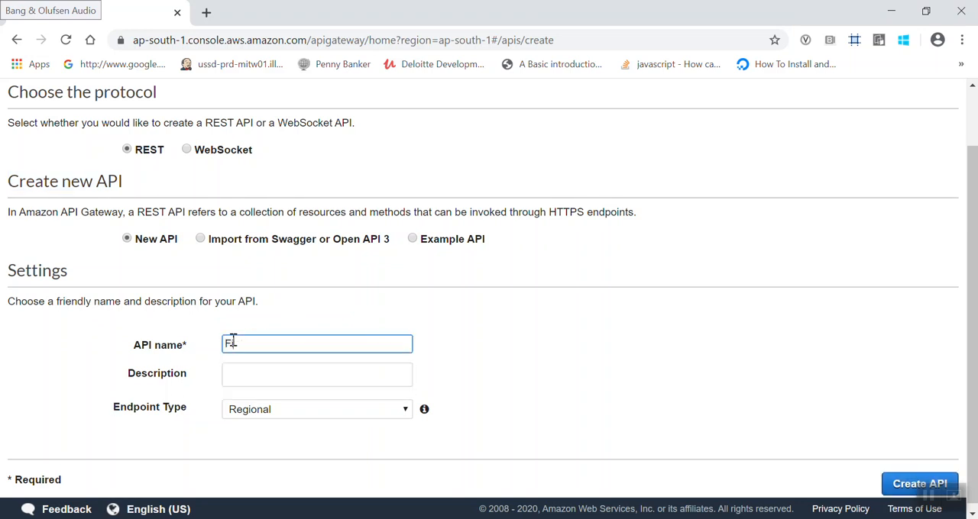
pyautogui.write('irstAPI')
pyautogui.press('BackSpace')
pyautogui.write('api')
pyautogui.click(639, 371)
pyautogui.scroll(-1, 641, 371)
# - Enter the API description "Demo api to learn api gateway using lambda function"
pyautogui.click(386, 372)
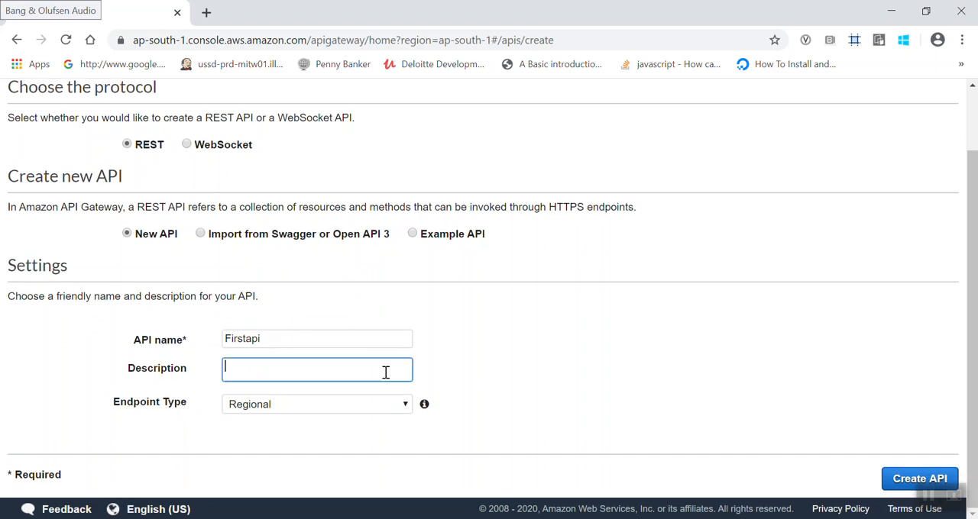
pyautogui.write('Demo Api')
pyautogui.press('BackSpace')
pyautogui.press('BackSpace')
pyautogui.press('BackSpace')
pyautogui.write('api to')
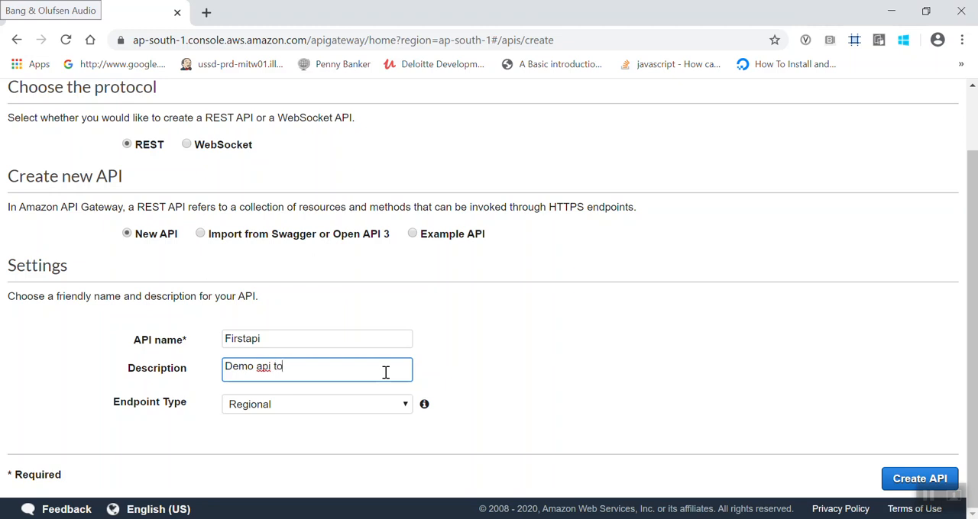
pyautogui.write(' learn api gateway using la')
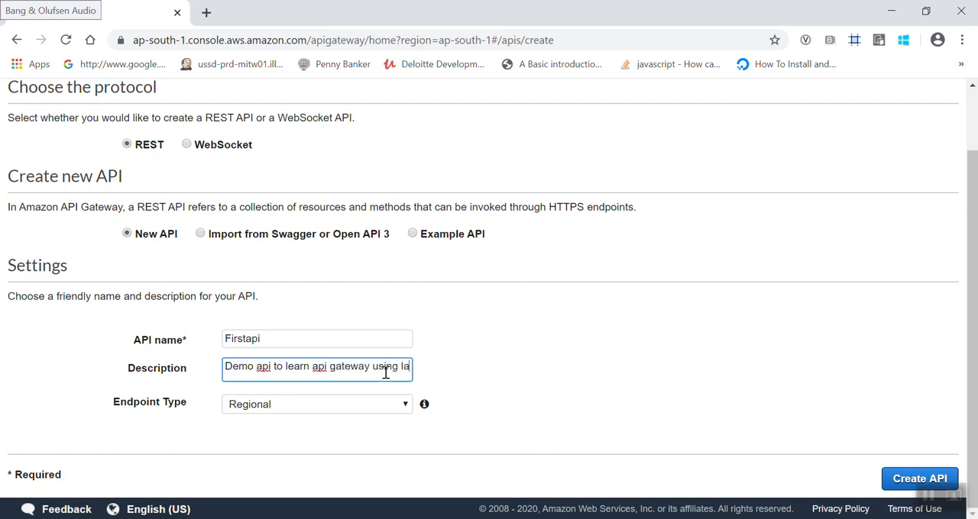
pyautogui.write('mbda function')
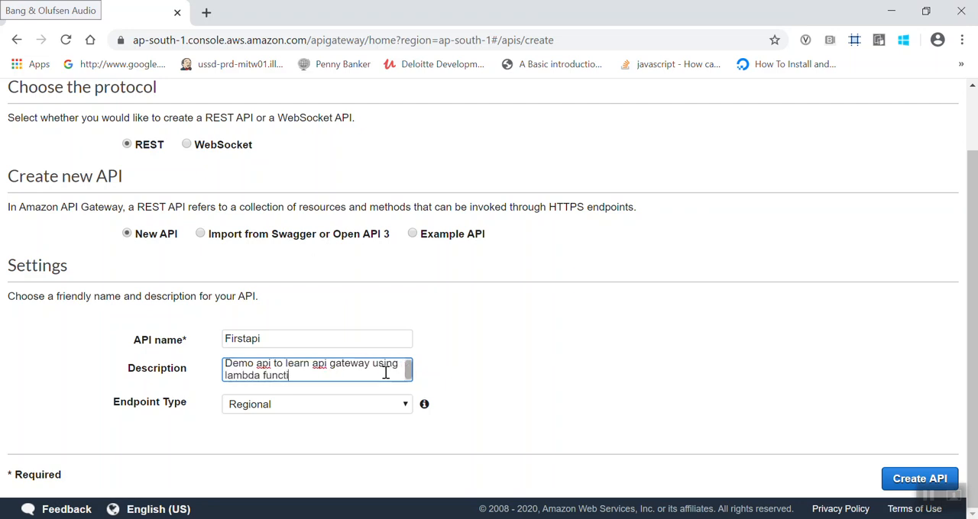
# - Create the API in the Mumbai region, keeping the endpoint type Regional after checking the endpoint and region options
pyautogui.click(399, 405)
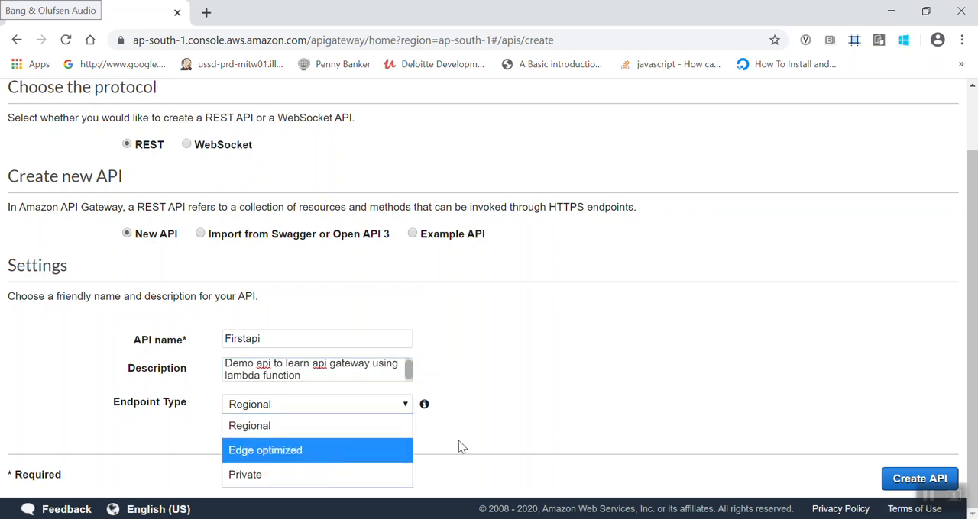
pyautogui.click(482, 441)
pyautogui.moveTo(424, 408)
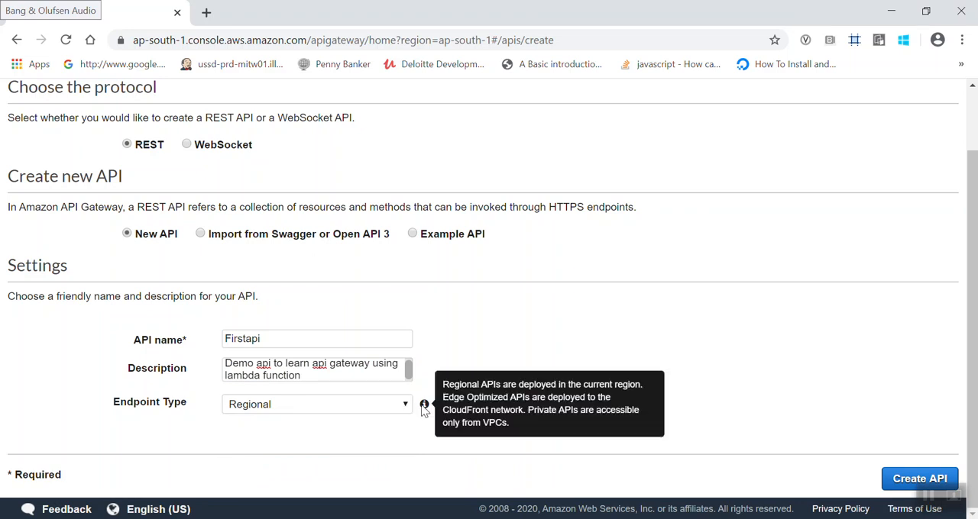
pyautogui.scroll(2, 424, 409)
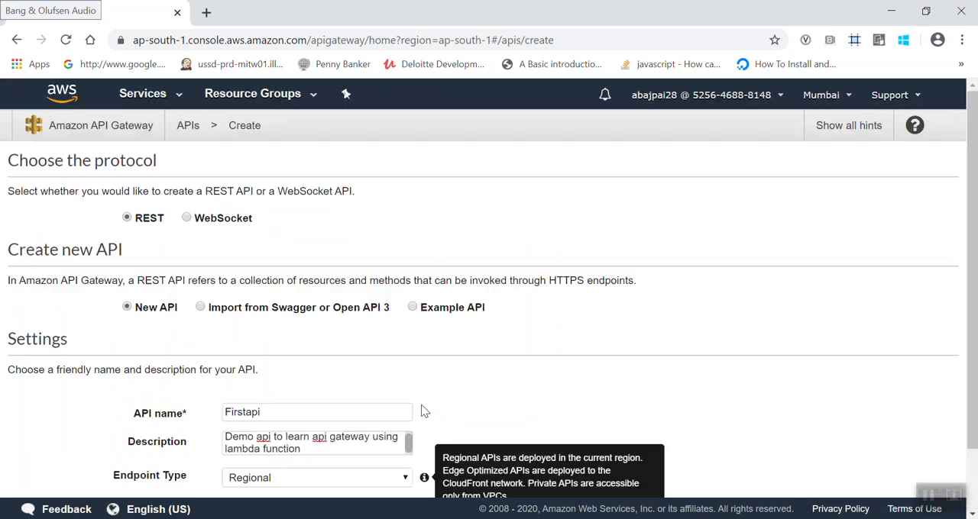
pyautogui.click(821, 98)
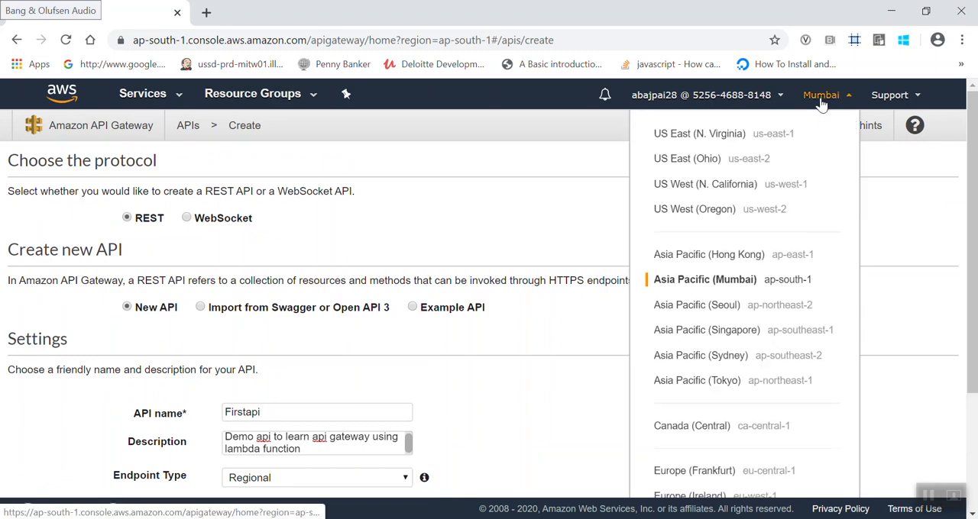
pyautogui.click(532, 274)
pyautogui.scroll(-2, 530, 272)
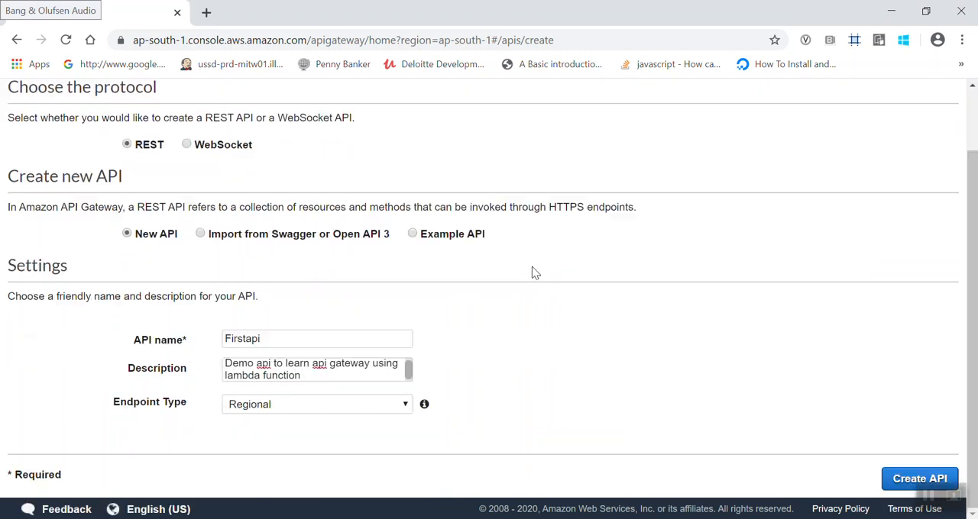
pyautogui.click(901, 479)
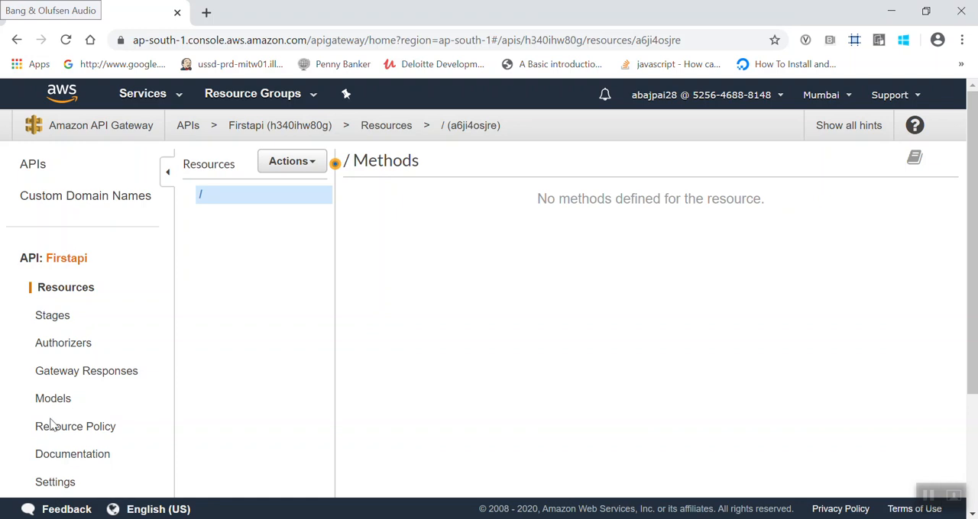
# - Add a GET method to the root resource of Firstapi
pyautogui.scroll(-1, 53, 439)
pyautogui.scroll(1, 53, 443)
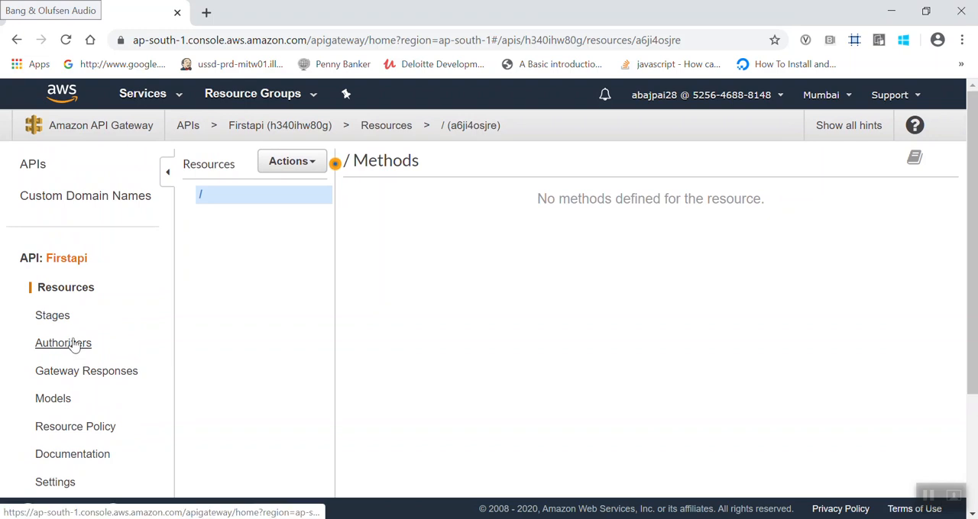
pyautogui.click(290, 163)
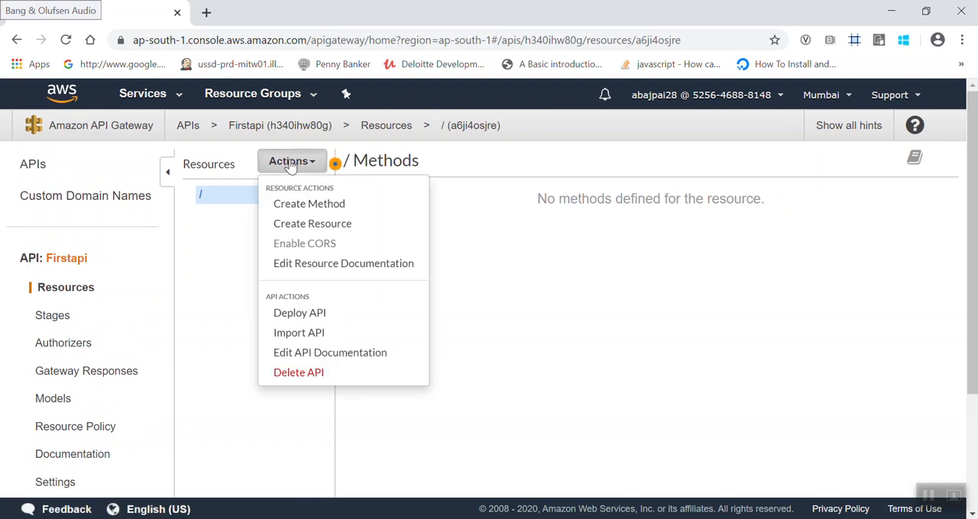
pyautogui.click(302, 161)
pyautogui.click(302, 161)
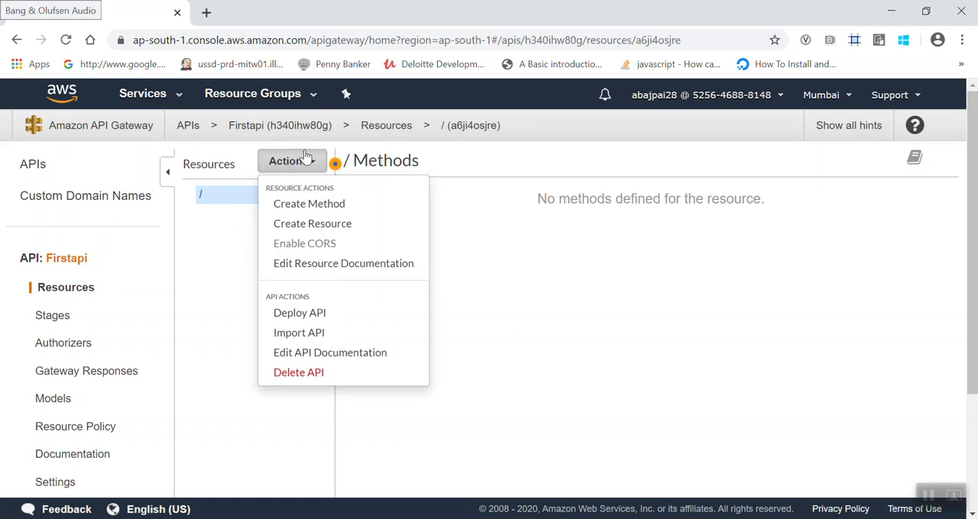
pyautogui.click(313, 204)
pyautogui.click(255, 214)
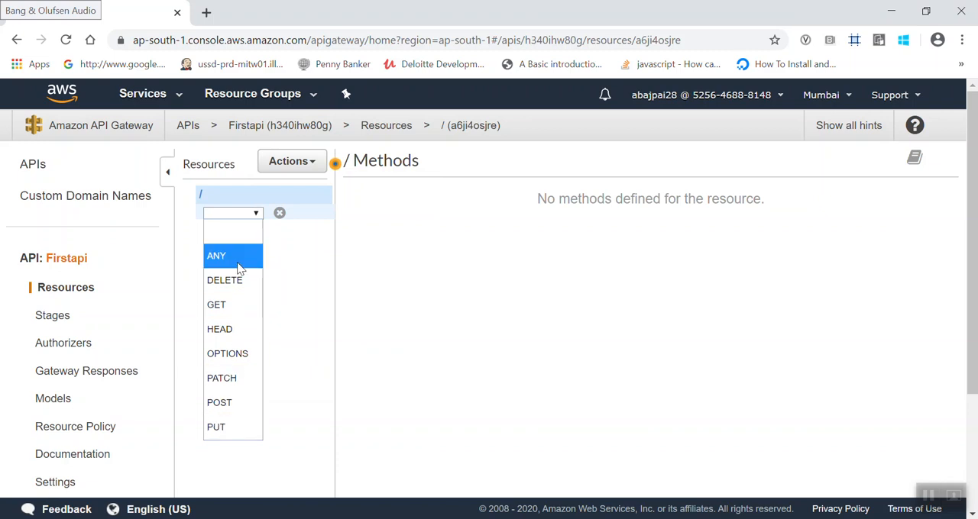
pyautogui.click(234, 305)
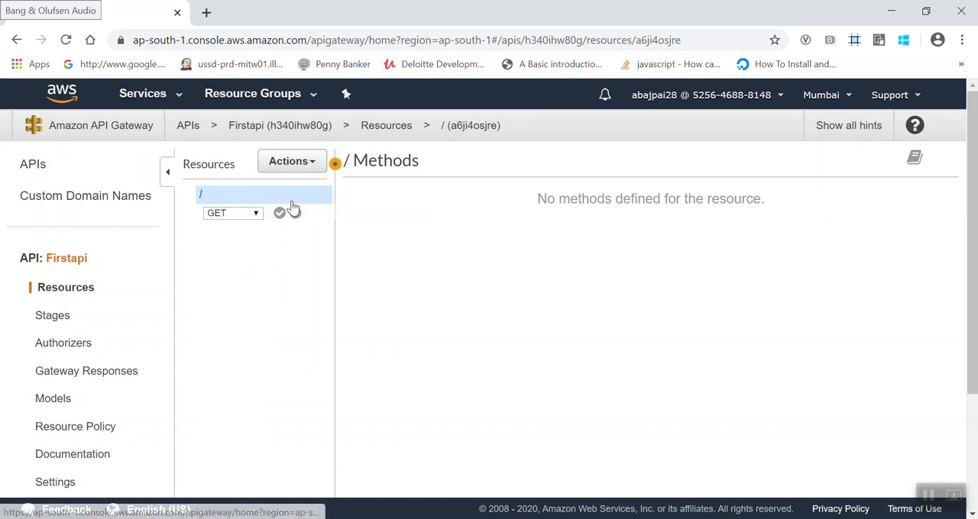
pyautogui.click(280, 213)
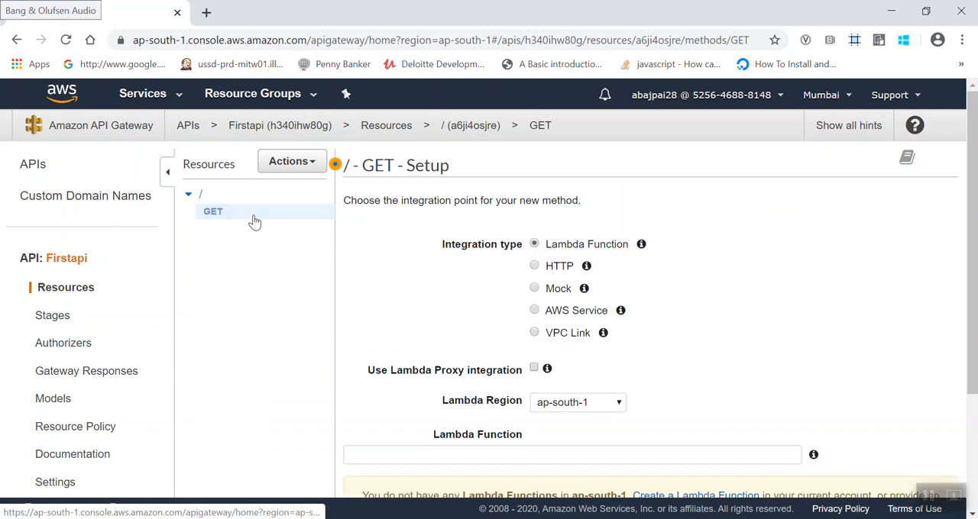
# - Create a child resource named "User" with the path "user" under the root resource
pyautogui.click(281, 166)
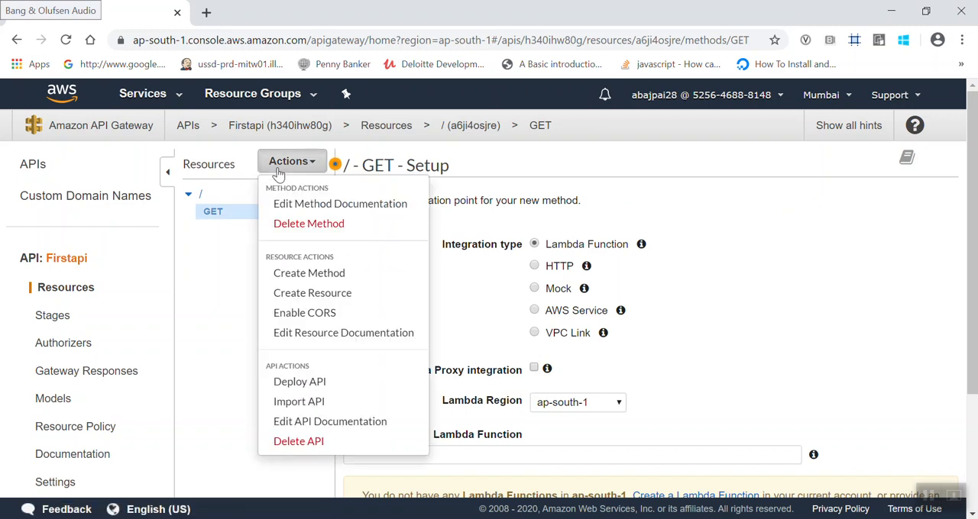
pyautogui.click(315, 298)
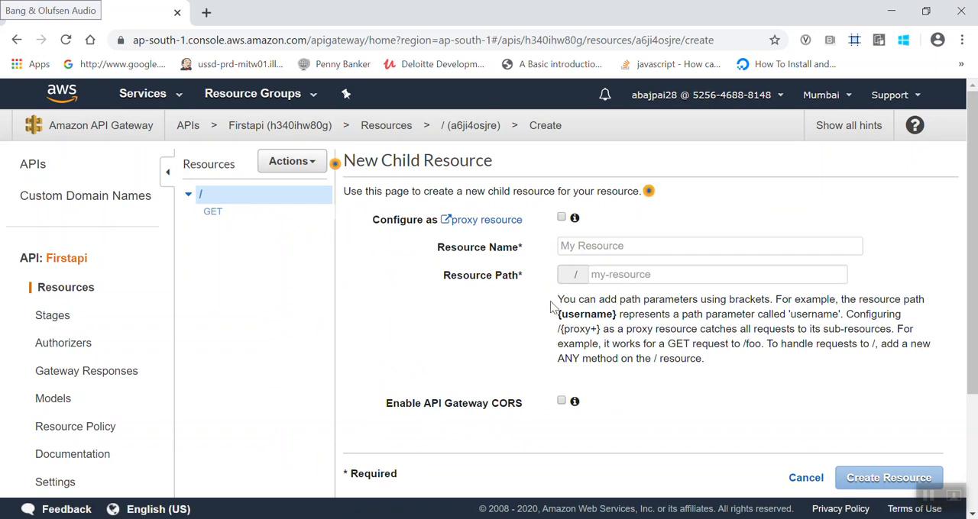
pyautogui.click(622, 245)
pyautogui.write('User')
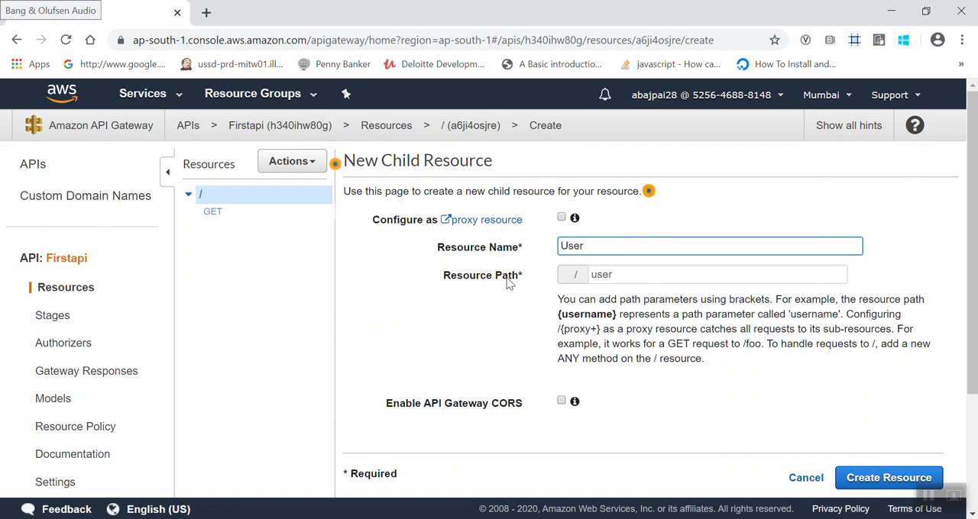
pyautogui.scroll(-1, 648, 453)
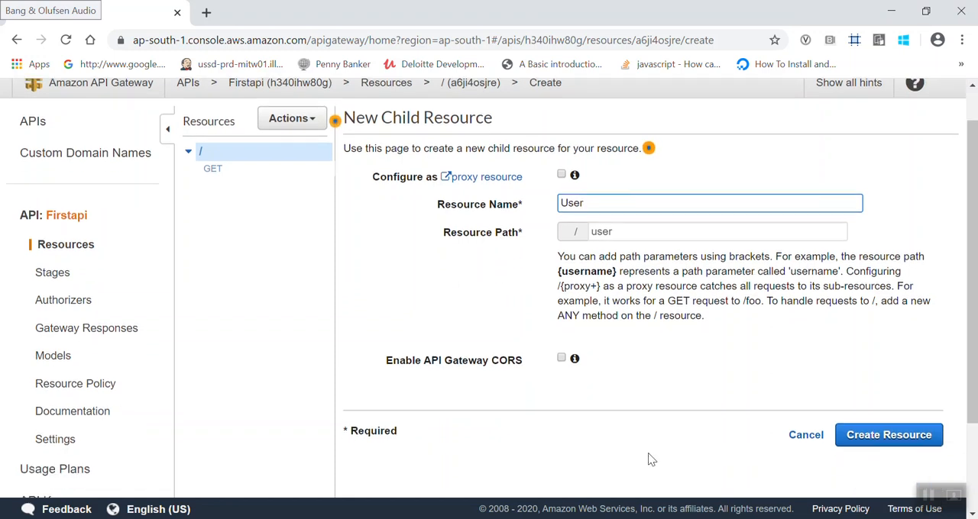
pyautogui.click(836, 435)
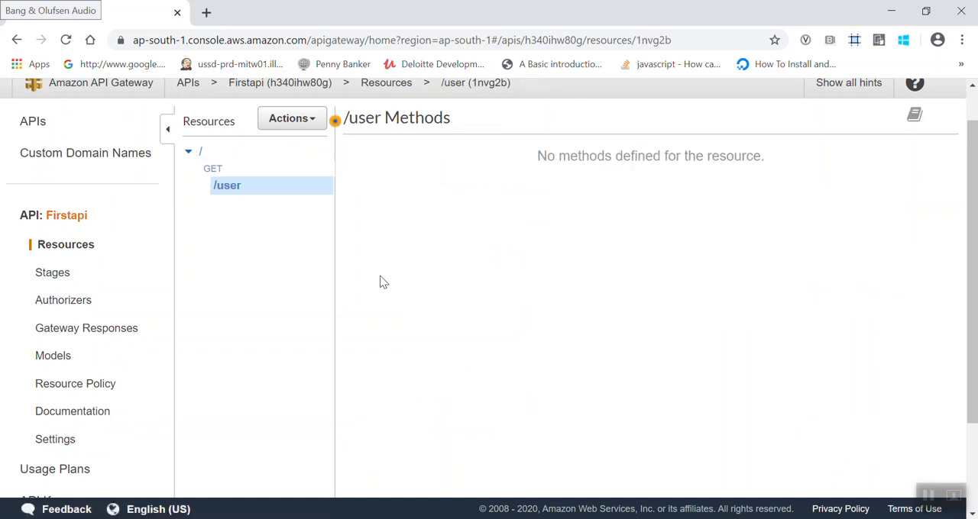
# - Open the root GET method's setup and examine its integration type, Lambda region, function and timeout settings
pyautogui.click(214, 169)
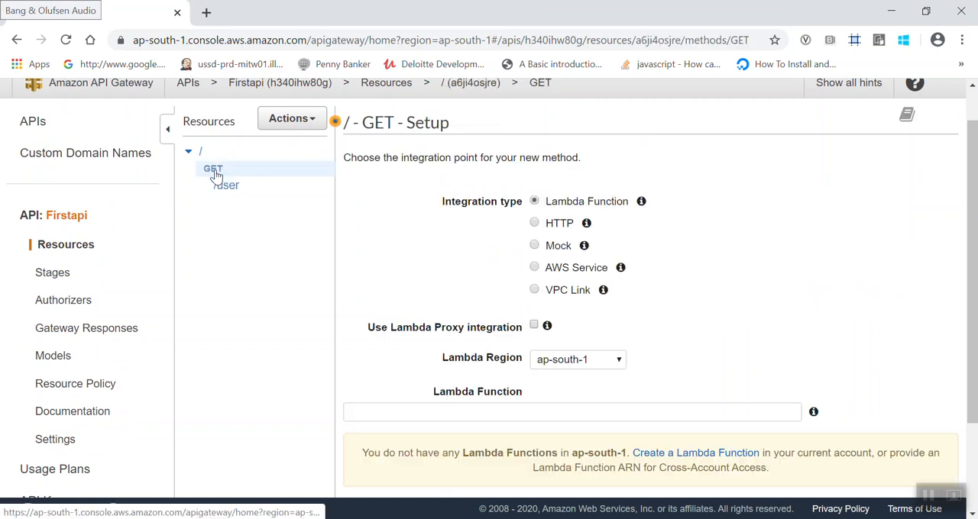
pyautogui.scroll(1, 217, 165)
pyautogui.scroll(-2, 216, 169)
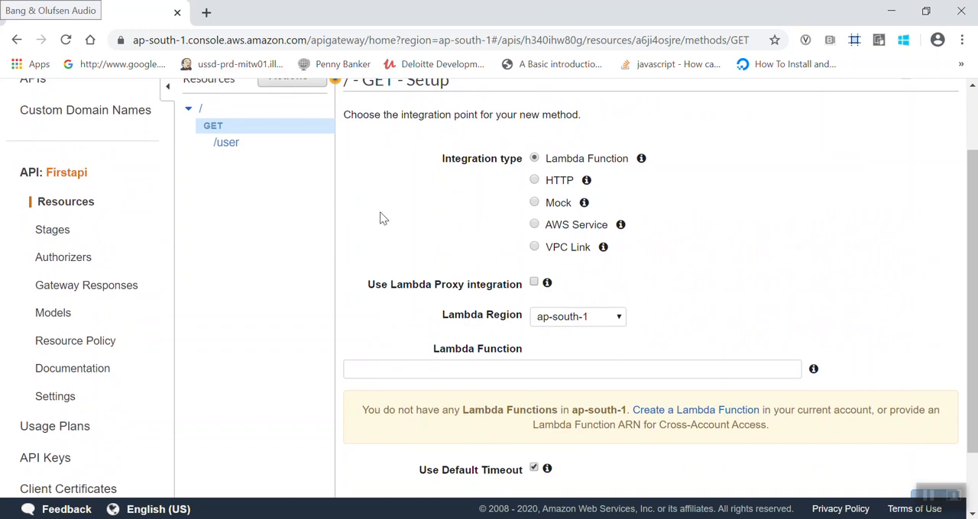
pyautogui.scroll(1, 259, 170)
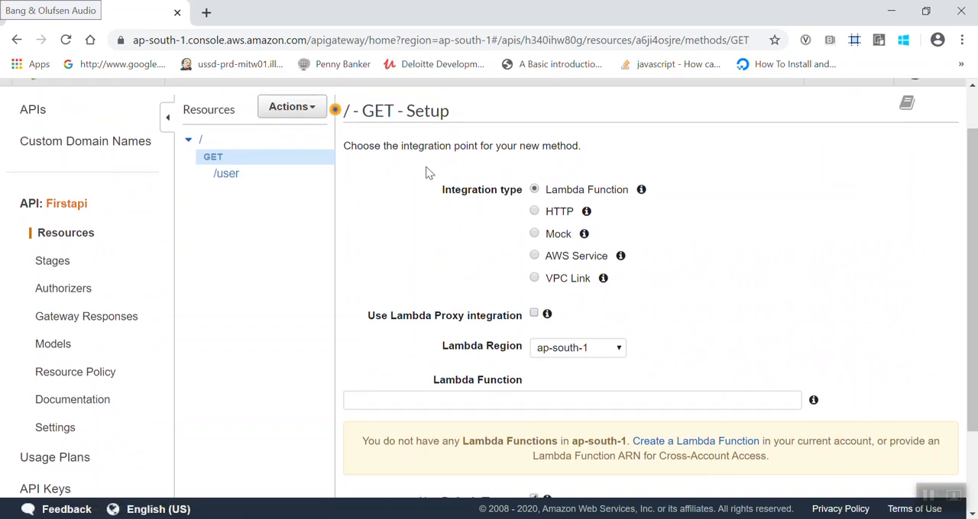
pyautogui.scroll(-1, 384, 259)
pyautogui.scroll(-1, 384, 259)
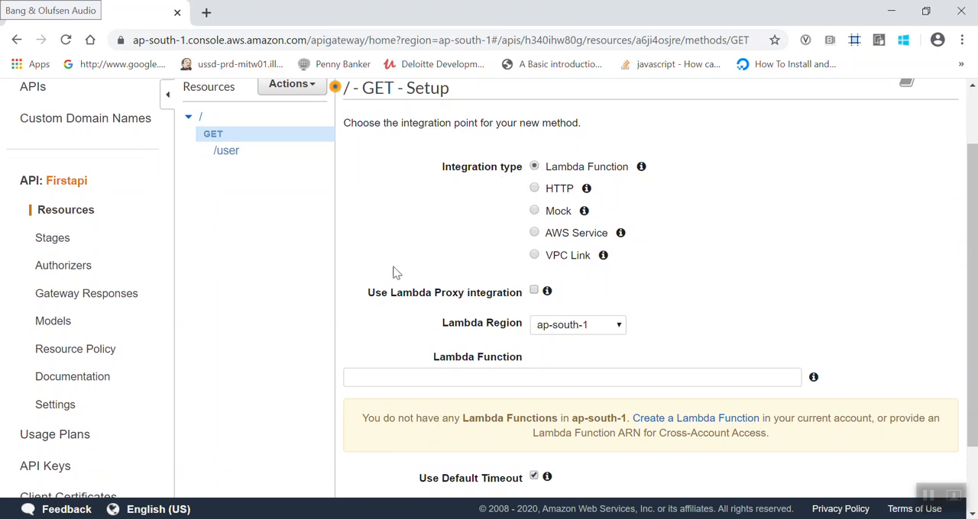
pyautogui.scroll(-2, 382, 284)
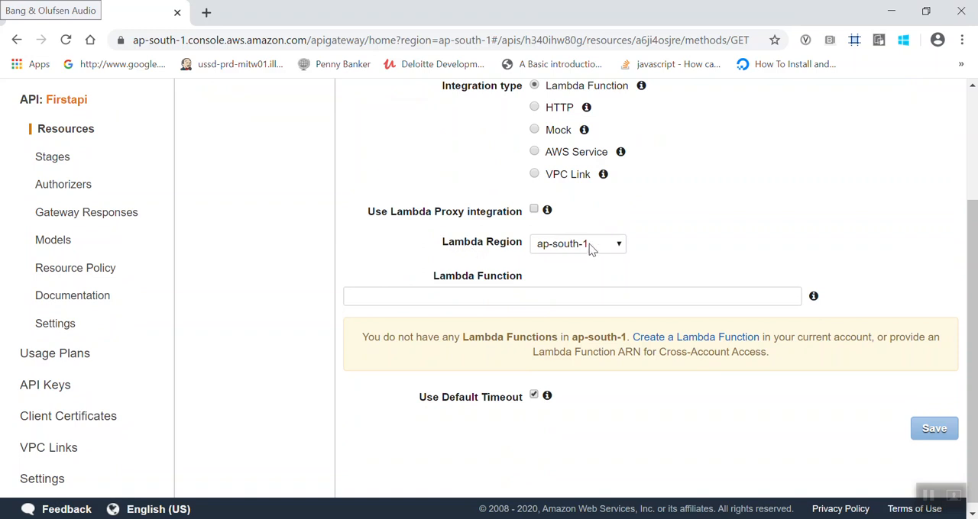
# - Examine the Lambda Function field and the integration options in the root GET method's setup
pyautogui.click(547, 293)
pyautogui.click(434, 284)
pyautogui.moveTo(434, 284); pyautogui.dragTo(527, 284)
pyautogui.scroll(1, 527, 284)
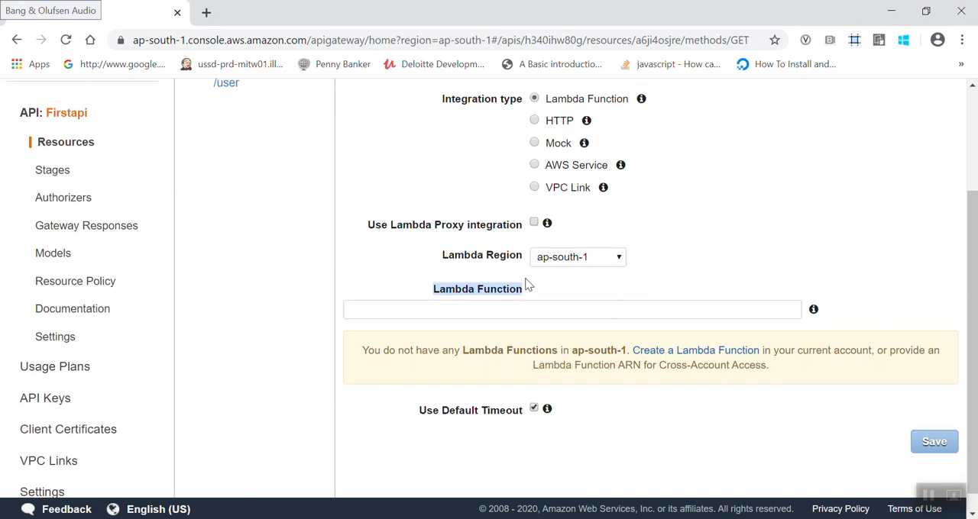
pyautogui.scroll(1, 366, 260)
pyautogui.scroll(1, 327, 277)
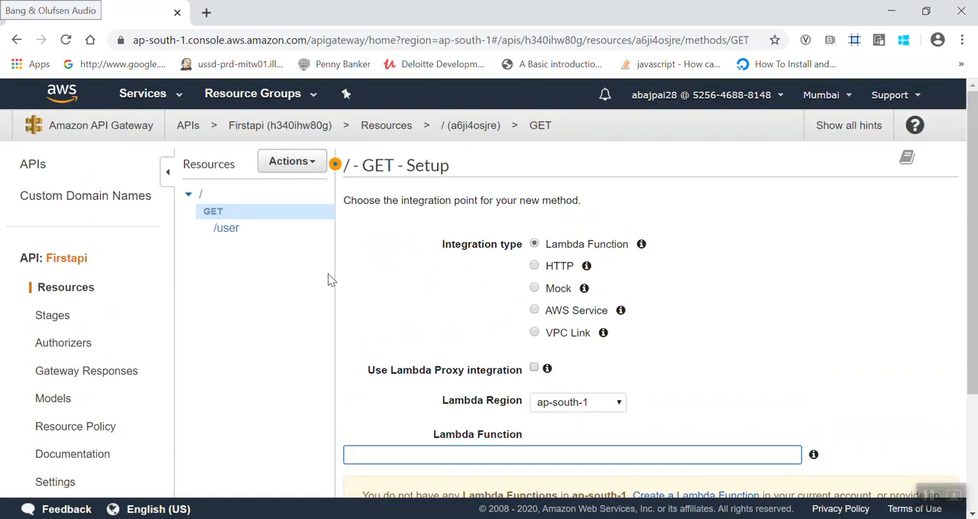
pyautogui.scroll(-1, 388, 369)
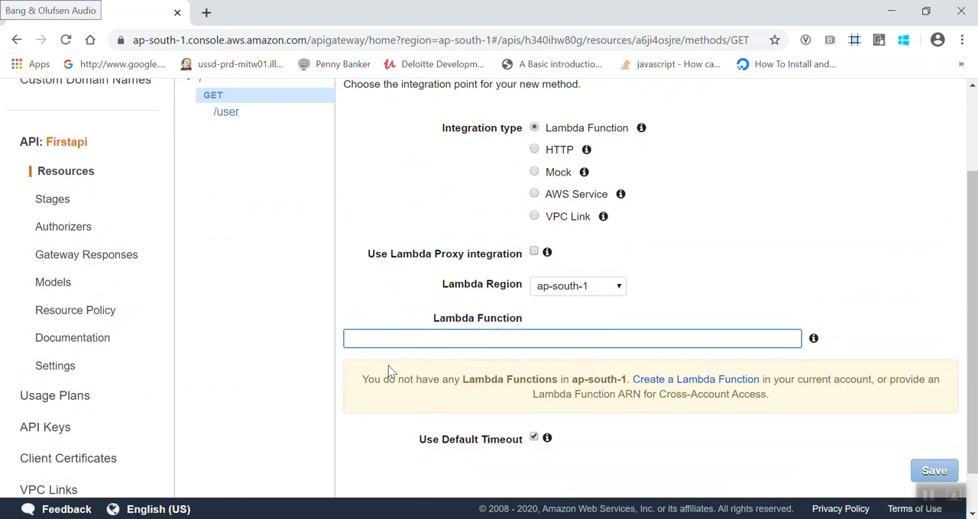
pyautogui.scroll(1, 386, 371)
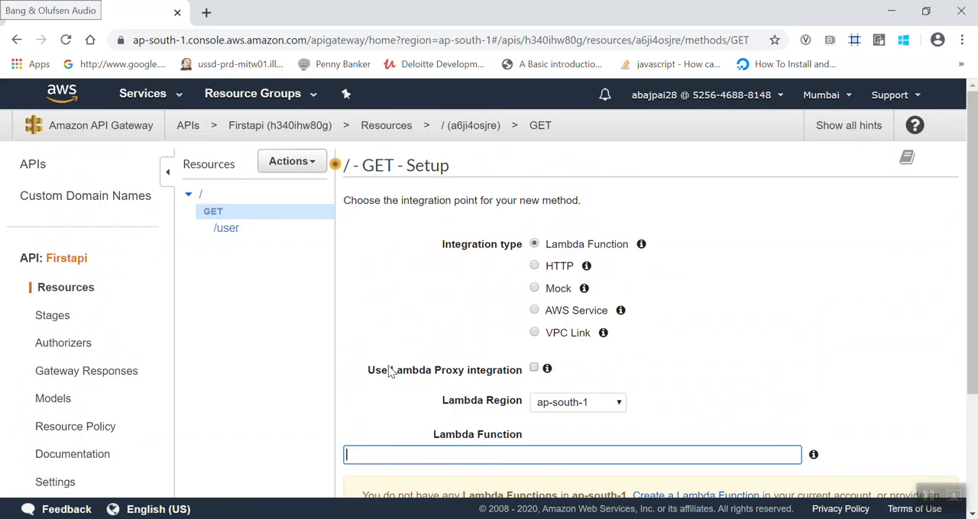
# - Find the Lambda service among the AWS services and open its console in a separate browser tab
pyautogui.click(177, 102)
pyautogui.click(234, 146)
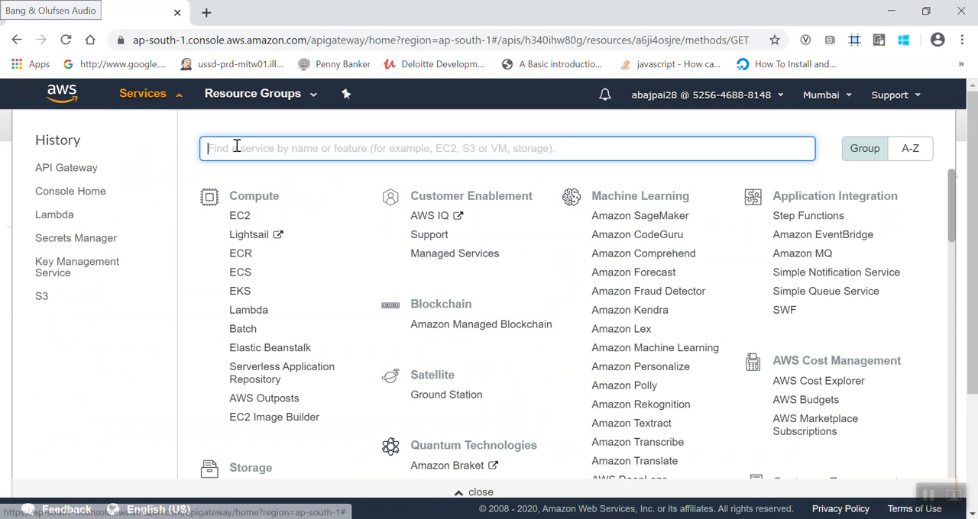
pyautogui.write('Lambda')
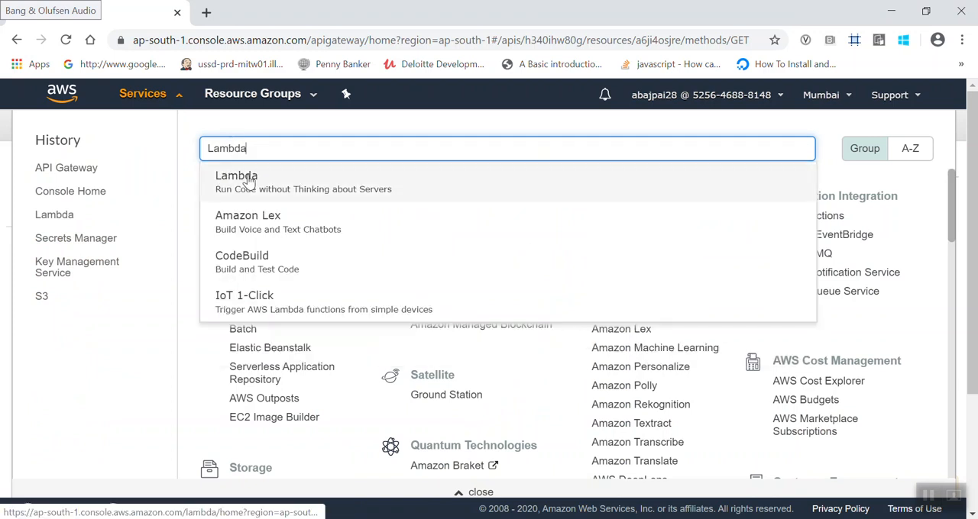
pyautogui.keyDown('ctrl'); pyautogui.click(248, 180); pyautogui.keyUp('ctrl')
pyautogui.click(247, 13)
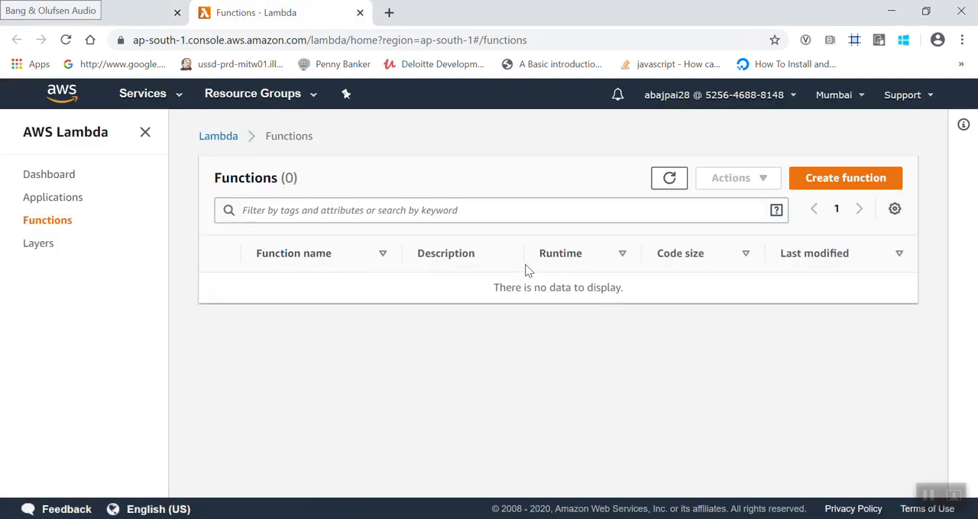
# - Start a new Lambda function authored from scratch and name it "firstLambda"
pyautogui.click(835, 183)
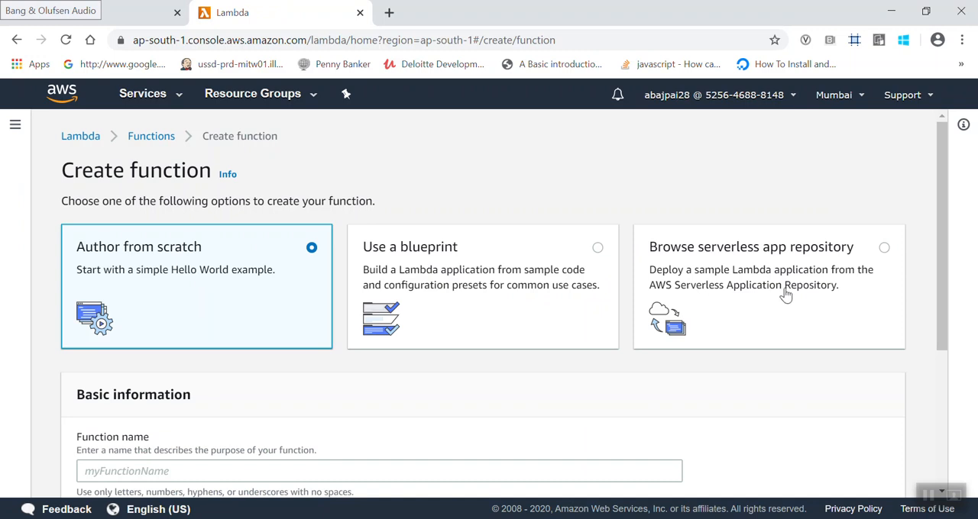
pyautogui.scroll(-1, 685, 382)
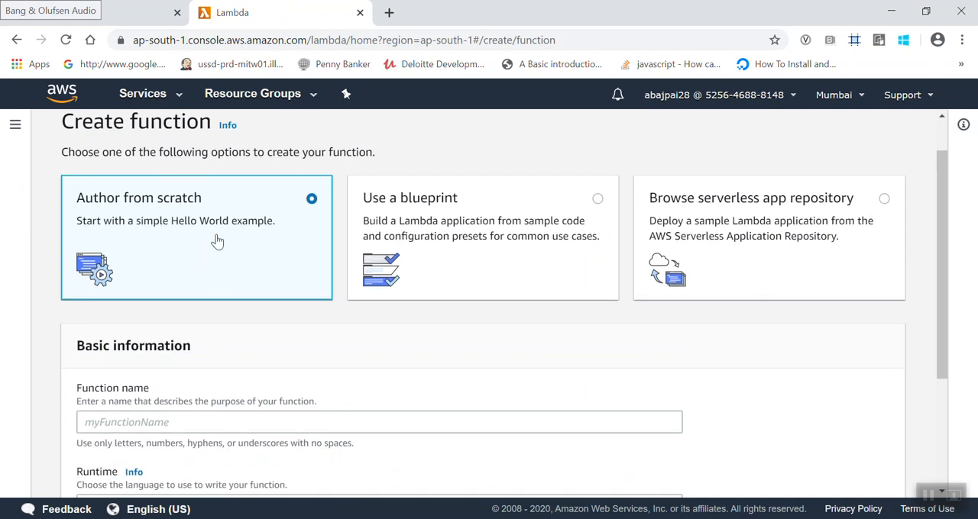
pyautogui.scroll(-1, 225, 338)
pyautogui.click(218, 372)
pyautogui.write('f')
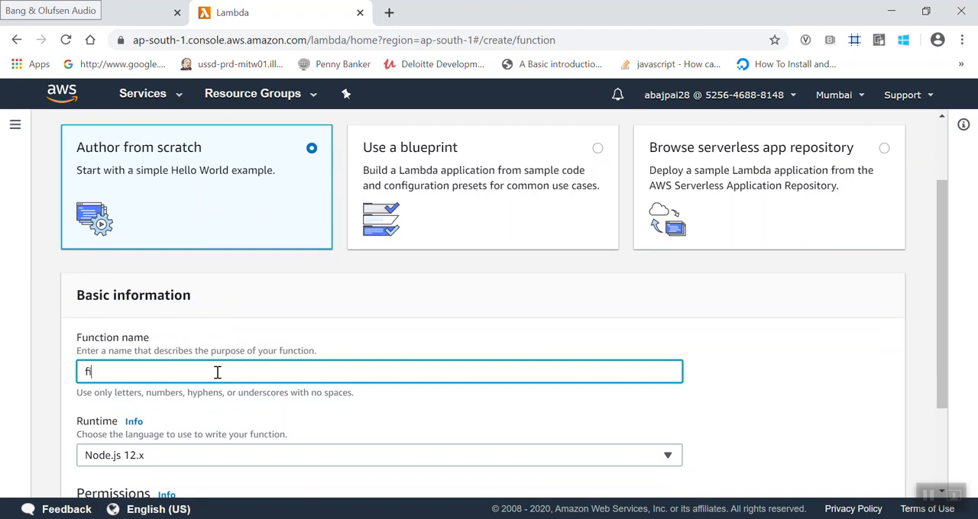
pyautogui.write('irstLambda')
pyautogui.scroll(-2, 218, 372)
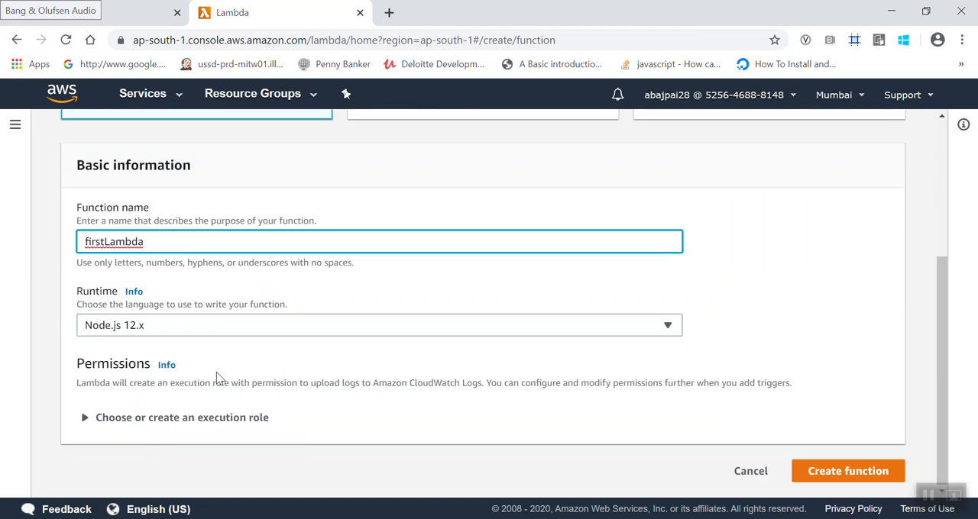
# - Review the runtime and execution role options, then create the function with Node.js 12.x and a new role with basic Lambda permissions
pyautogui.click(97, 328)
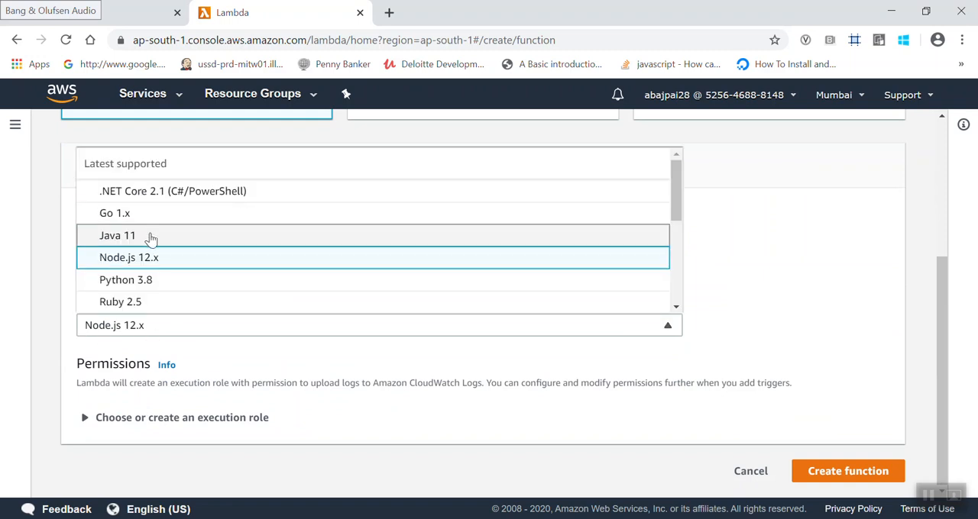
pyautogui.click(258, 374)
pyautogui.click(197, 417)
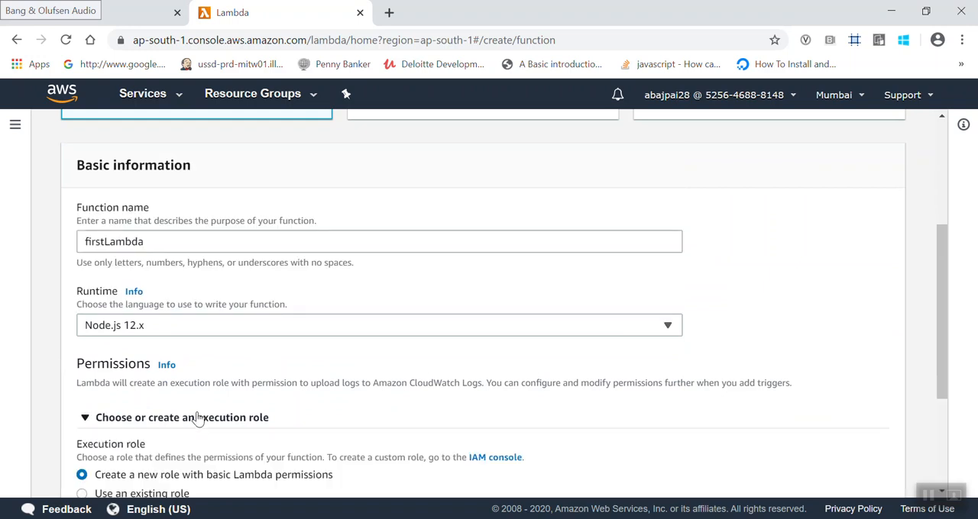
pyautogui.scroll(-3, 267, 412)
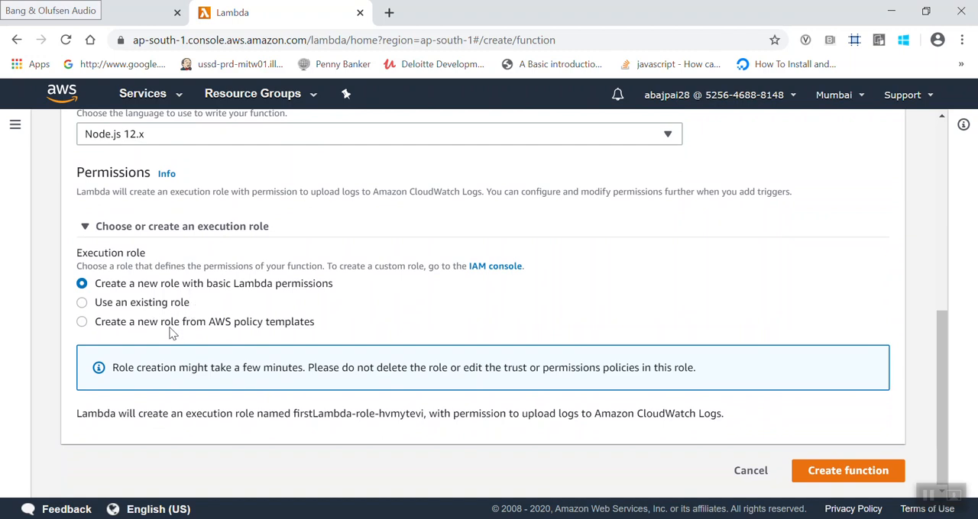
pyautogui.scroll(1, 172, 333)
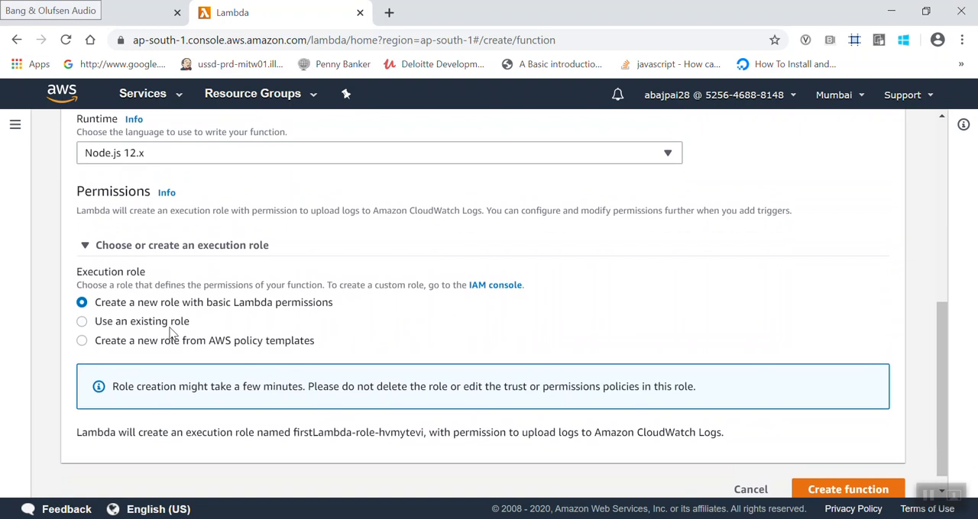
pyautogui.scroll(1, 173, 334)
pyautogui.scroll(4, 173, 333)
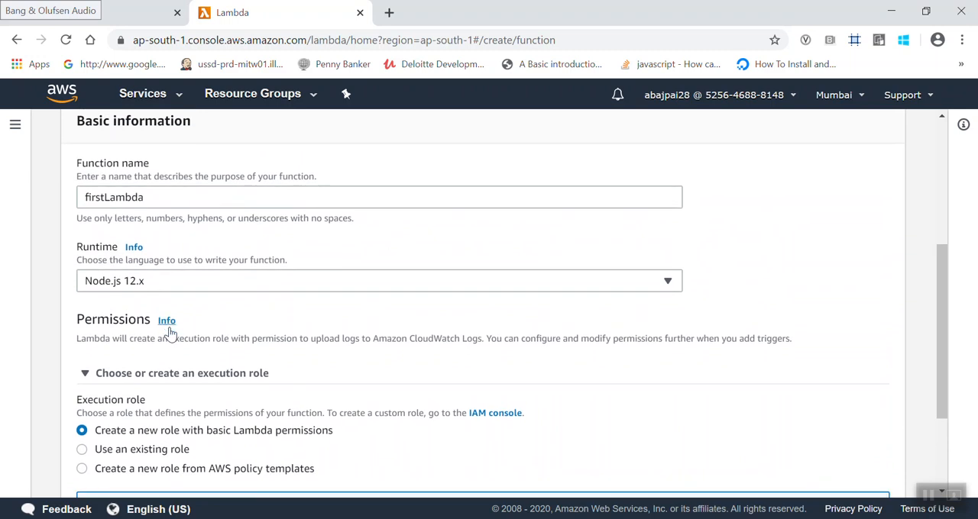
pyautogui.scroll(-1, 173, 334)
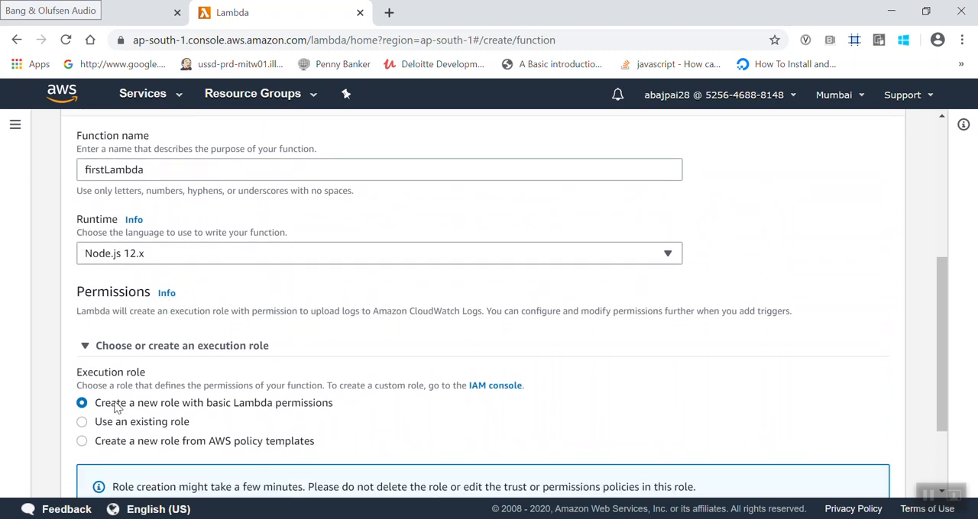
pyautogui.click(191, 347)
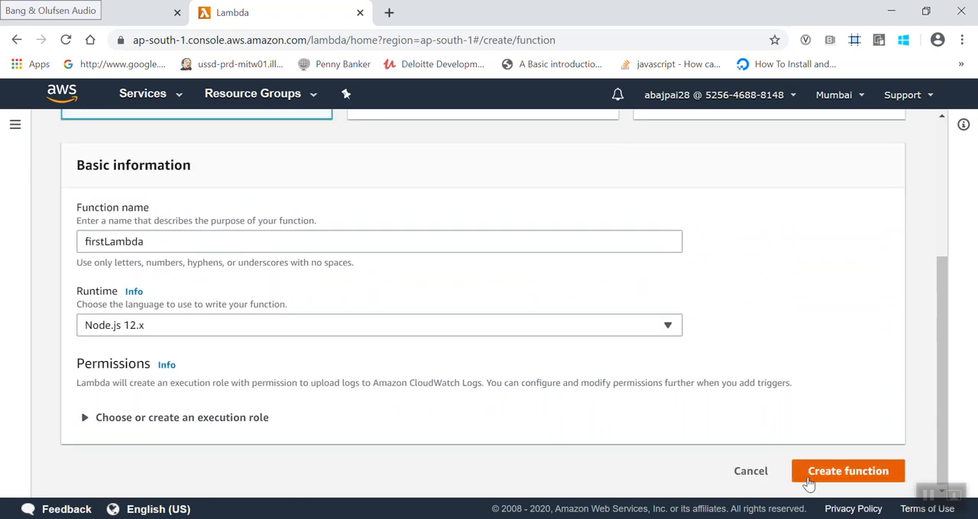
pyautogui.click(851, 474)
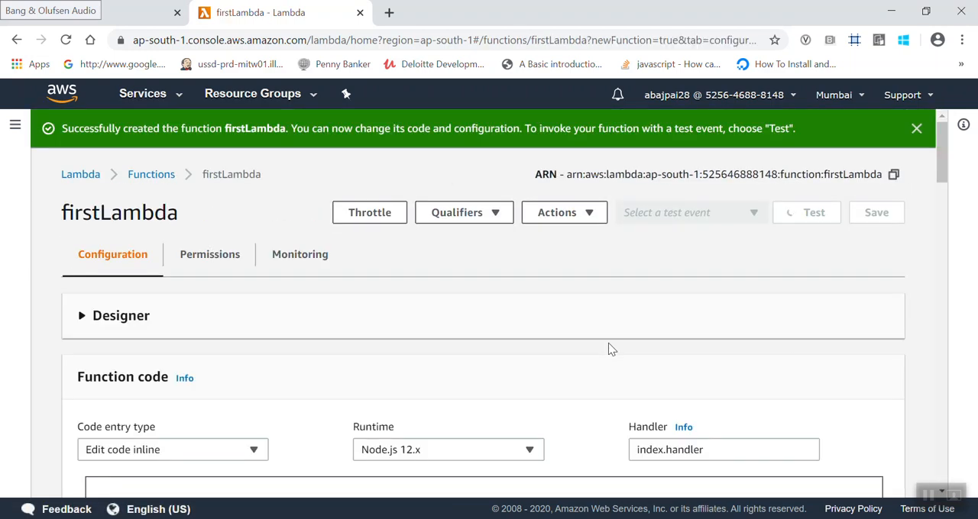
# - Open index.js in the function's code editor and examine the handler declaration, the response object and the return statement
pyautogui.scroll(-3, 491, 267)
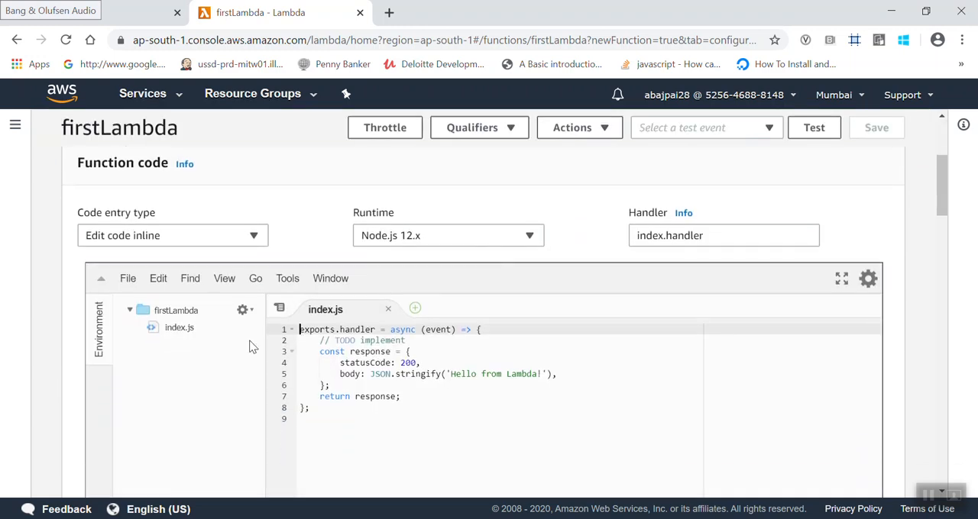
pyautogui.click(173, 331)
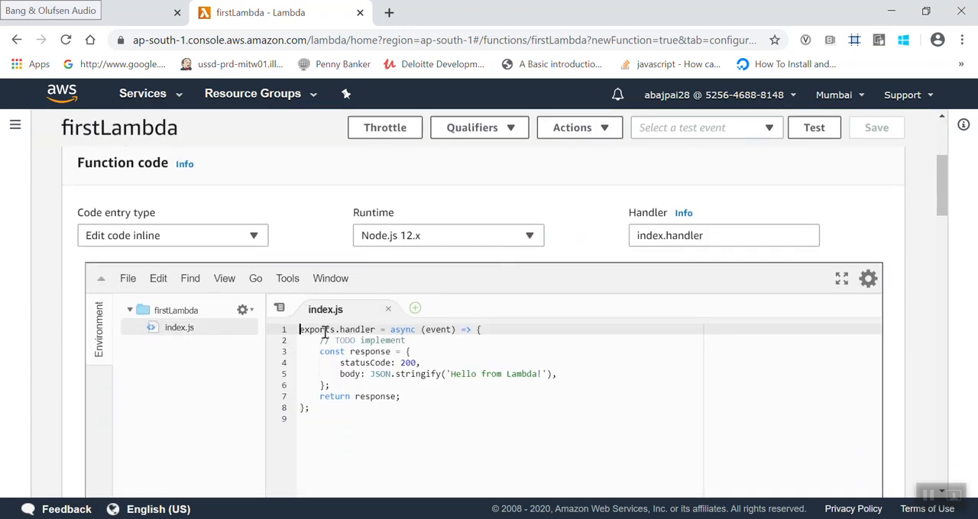
pyautogui.moveTo(303, 332); pyautogui.dragTo(484, 331)
pyautogui.click(502, 330)
pyautogui.click(321, 352)
pyautogui.moveTo(321, 352); pyautogui.dragTo(581, 375)
pyautogui.doubleClick(416, 374)
pyautogui.click(584, 377)
pyautogui.moveTo(317, 397); pyautogui.dragTo(440, 394)
pyautogui.click(451, 401)
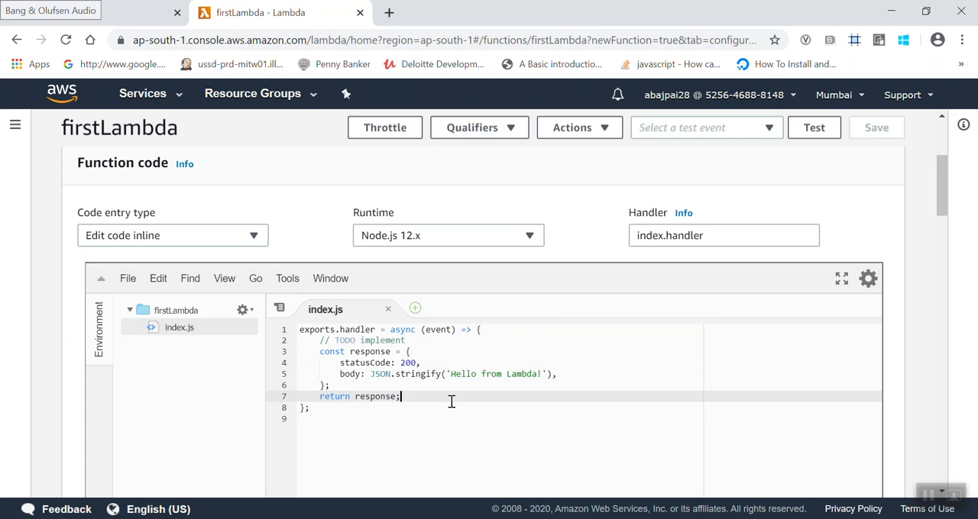
# - Check the runtime options and try the "Upload a .zip file" code entry type, then restore "Edit code inline"
pyautogui.scroll(1, 452, 402)
pyautogui.click(393, 315)
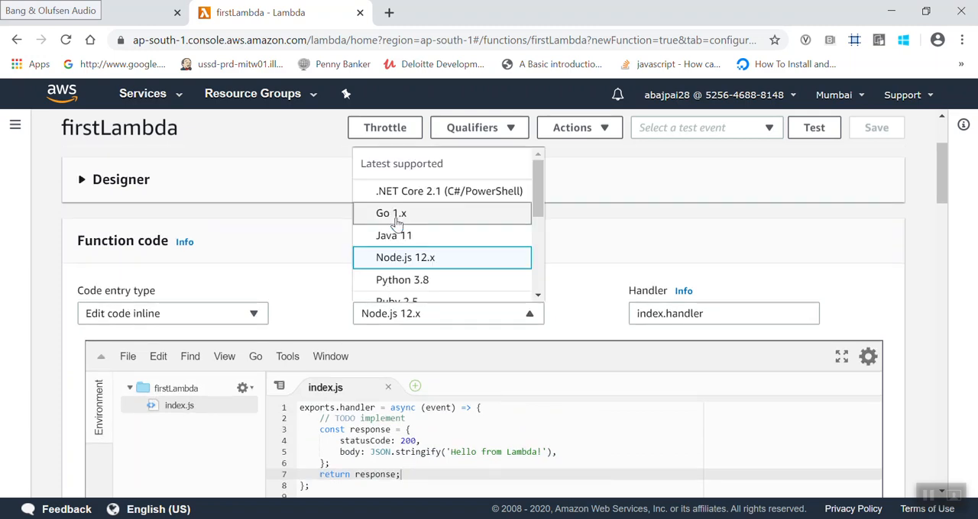
pyautogui.click(296, 304)
pyautogui.click(244, 317)
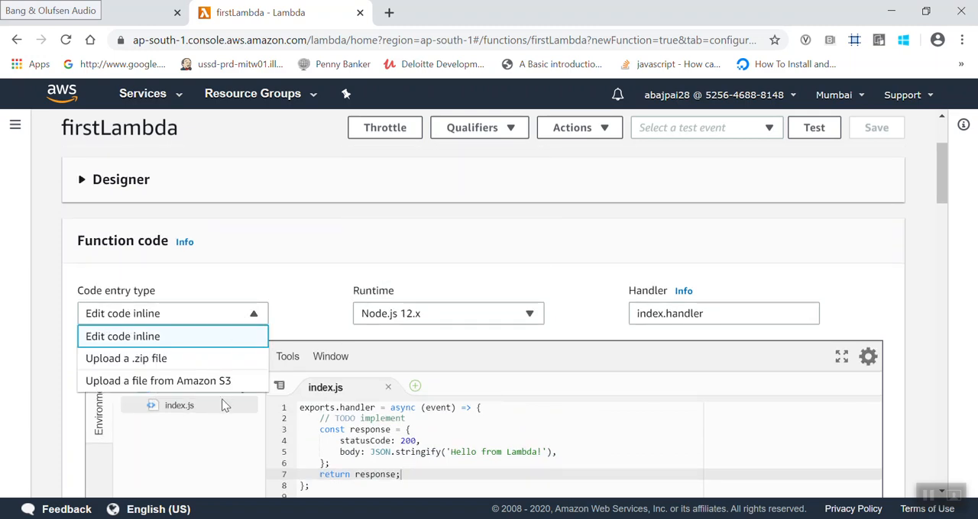
pyautogui.click(243, 362)
pyautogui.click(191, 320)
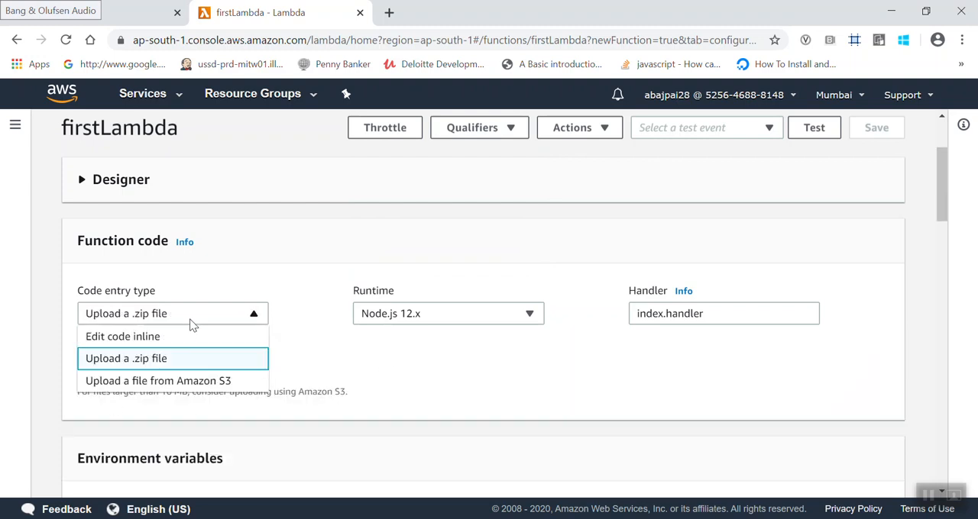
pyautogui.click(181, 338)
# - Examine how the index.handler setting relates to index.js, and check the file actions available for the firstLambda folder
pyautogui.scroll(-1, 585, 310)
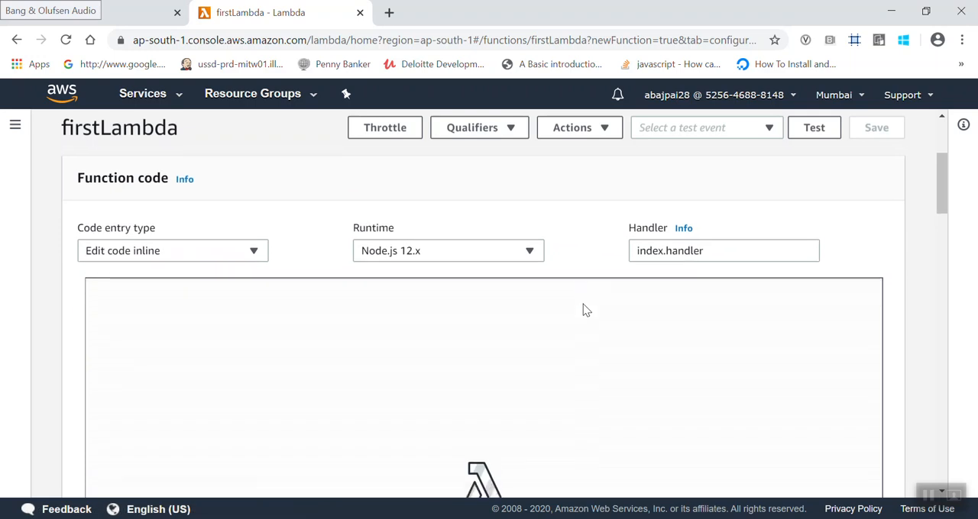
pyautogui.click(717, 249)
pyautogui.doubleClick(717, 248)
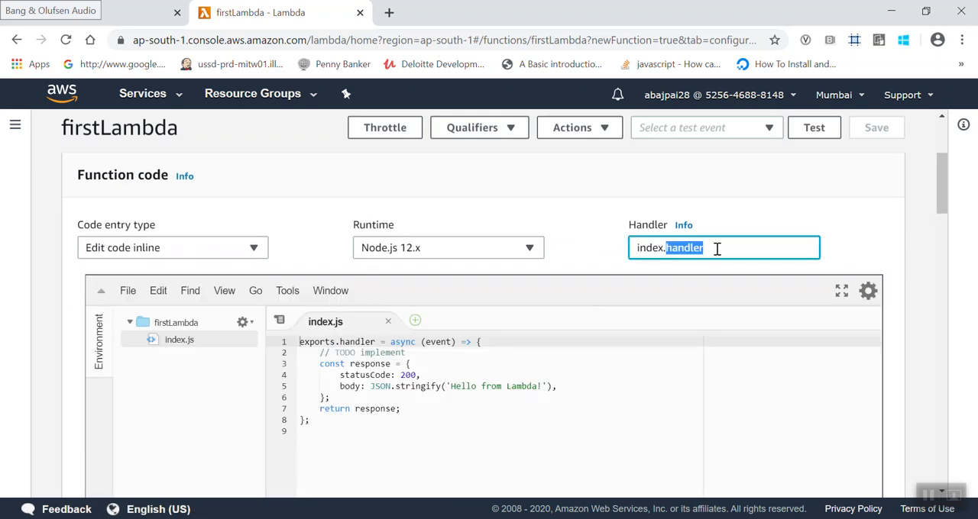
pyautogui.click(170, 327)
pyautogui.rightClick(169, 327)
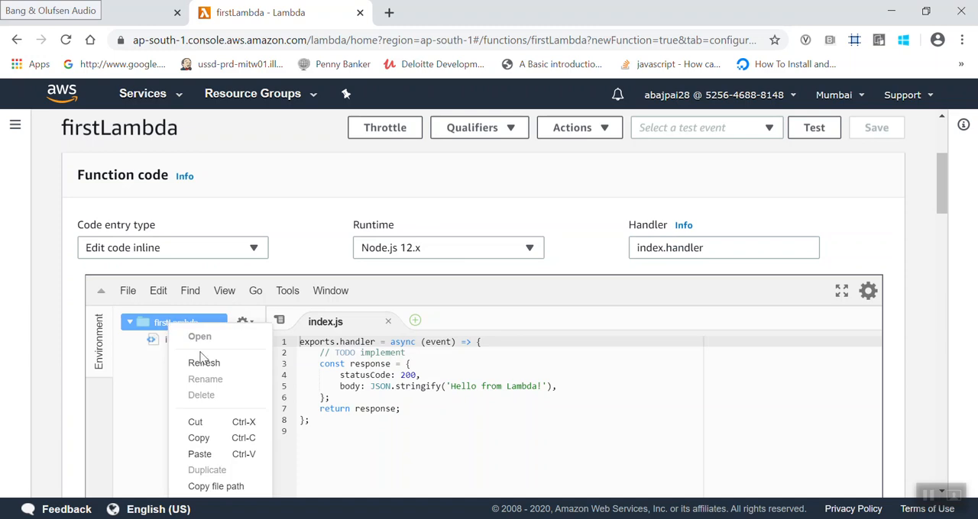
pyautogui.scroll(-1, 216, 392)
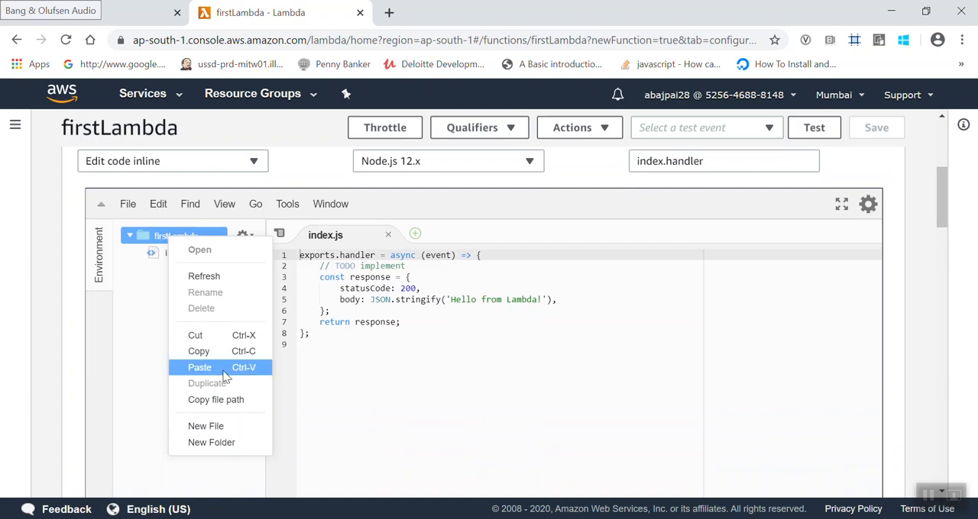
pyautogui.click(374, 434)
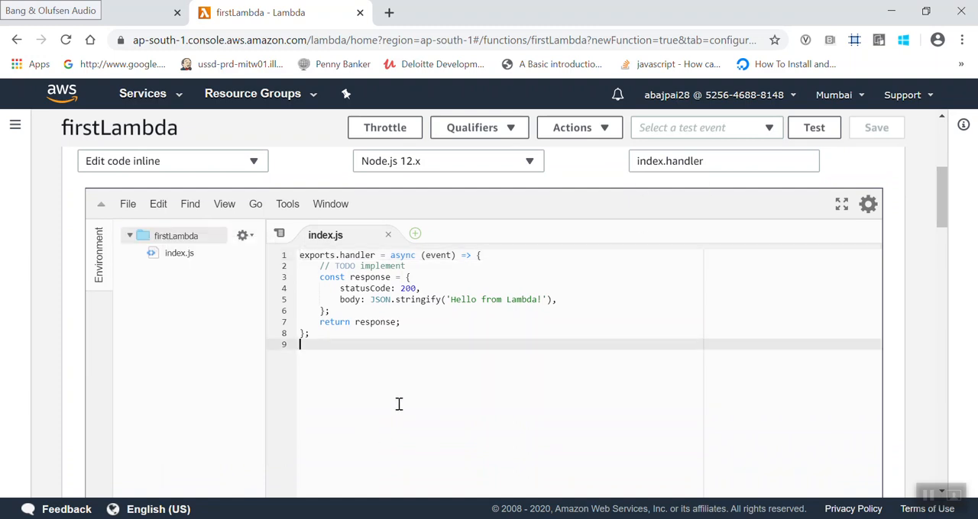
pyautogui.moveTo(667, 166); pyautogui.dragTo(628, 168)
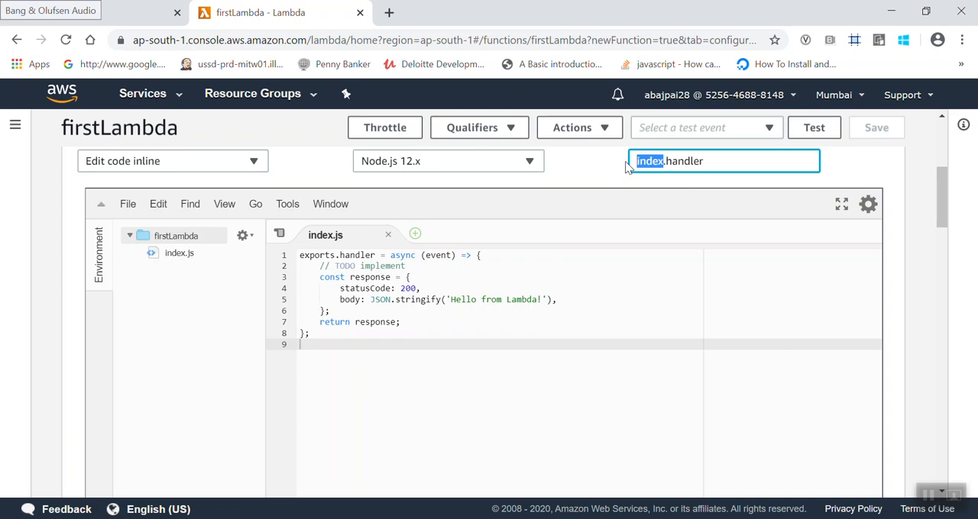
# - Examine the environment variables, tags and execution role options of firstLambda, keeping "Use an existing role"
pyautogui.scroll(-6, 264, 372)
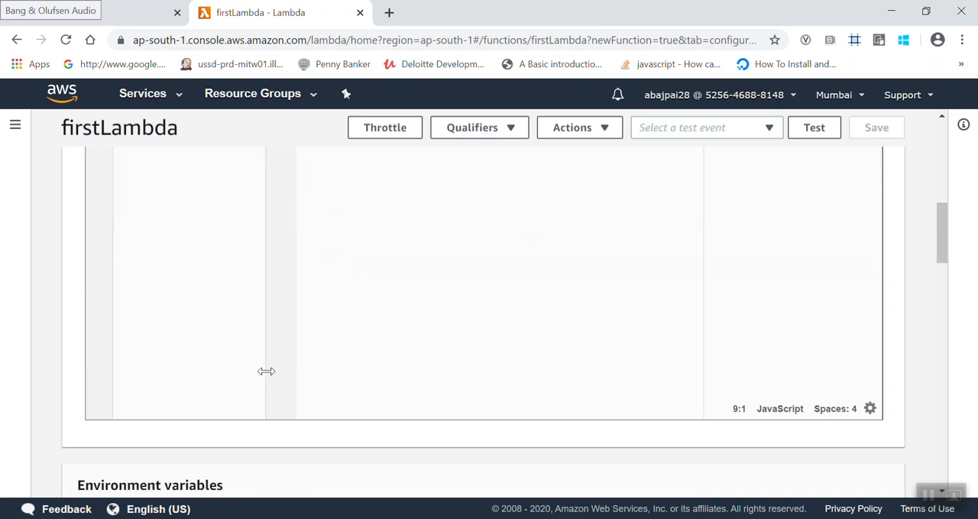
pyautogui.click(174, 297)
pyautogui.click(410, 367)
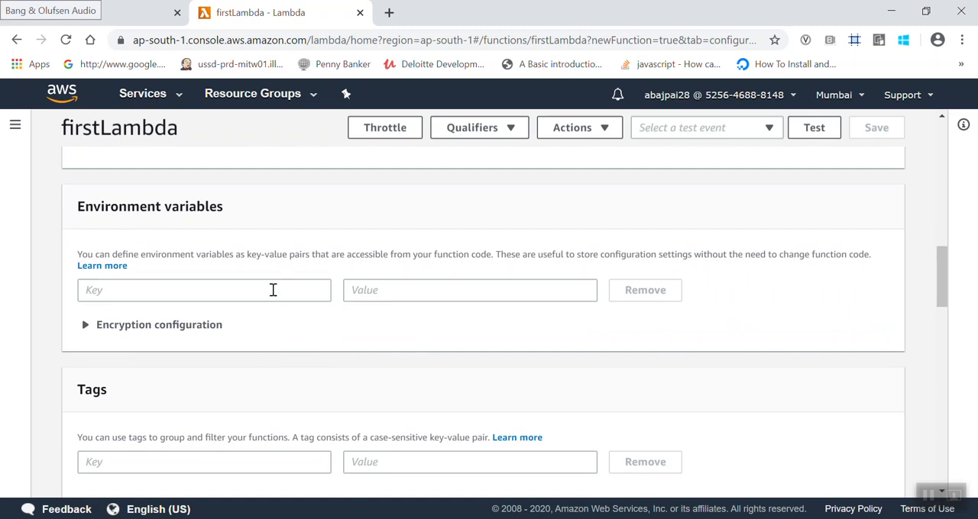
pyautogui.scroll(-2, 397, 364)
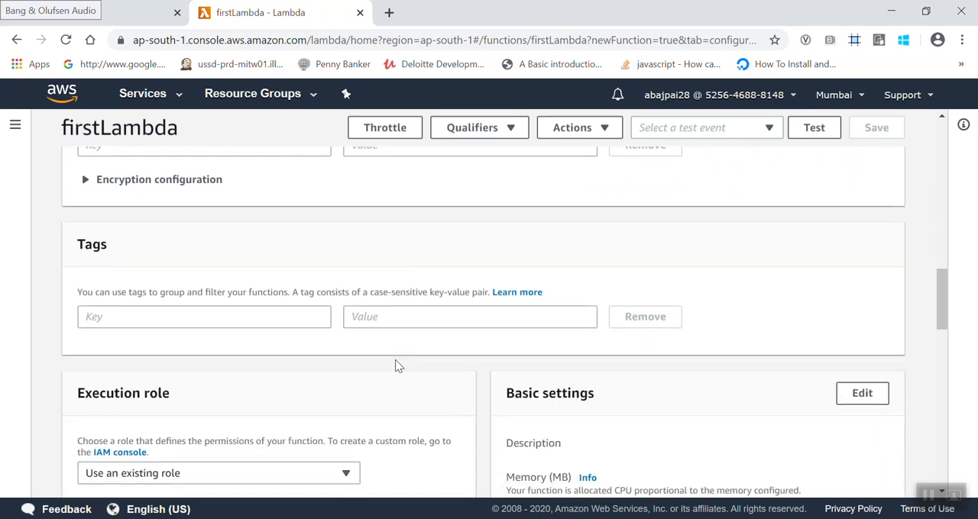
pyautogui.scroll(-2, 397, 365)
pyautogui.click(280, 296)
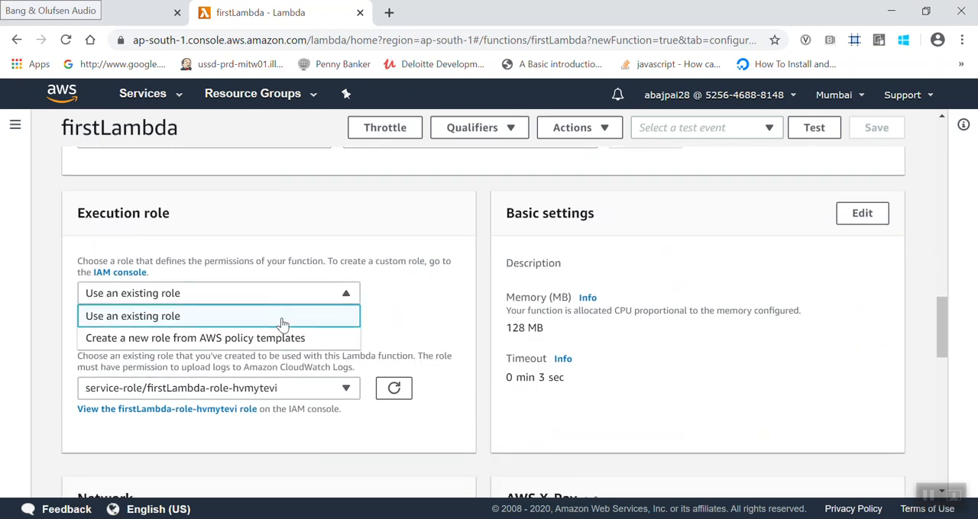
pyautogui.click(395, 345)
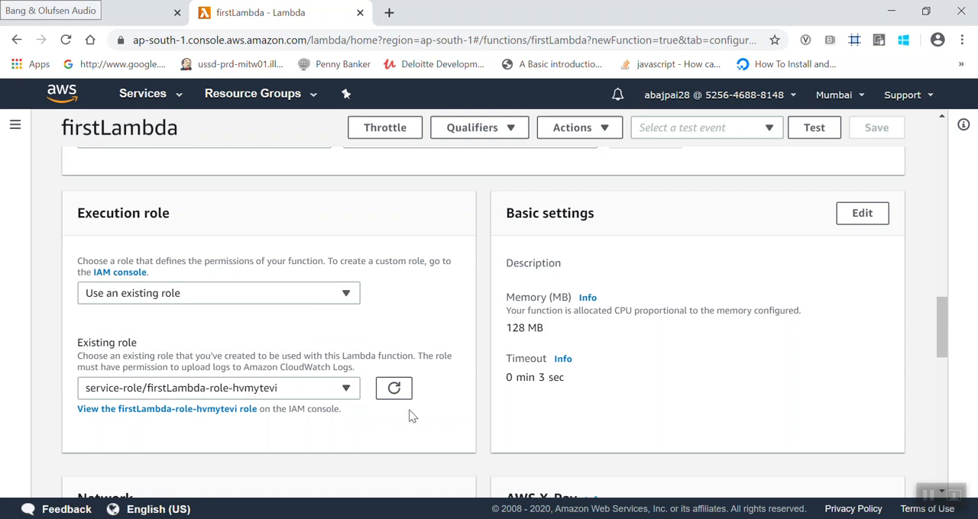
# - Examine the Network, AWS X-Ray and Concurrency settings of the firstLambda function
pyautogui.scroll(-4, 408, 415)
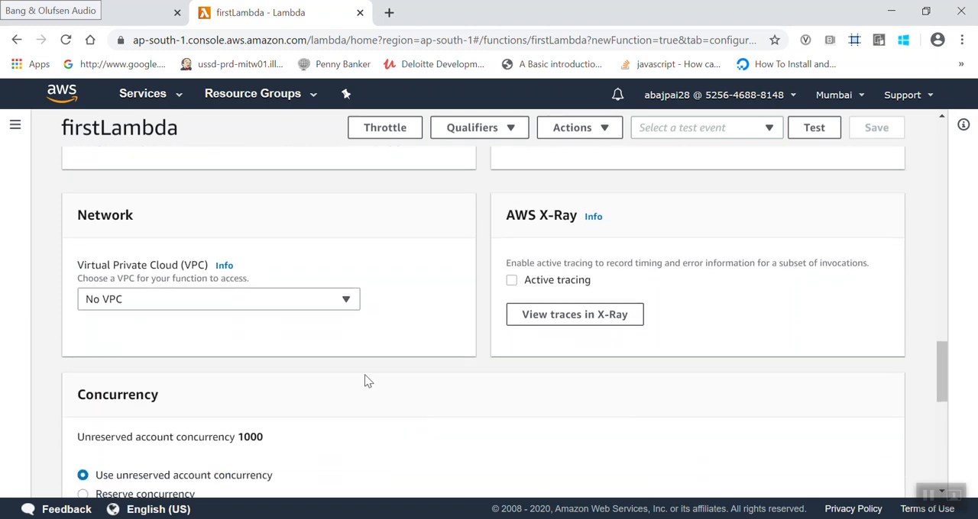
pyautogui.scroll(-1, 493, 361)
pyautogui.scroll(1, 392, 277)
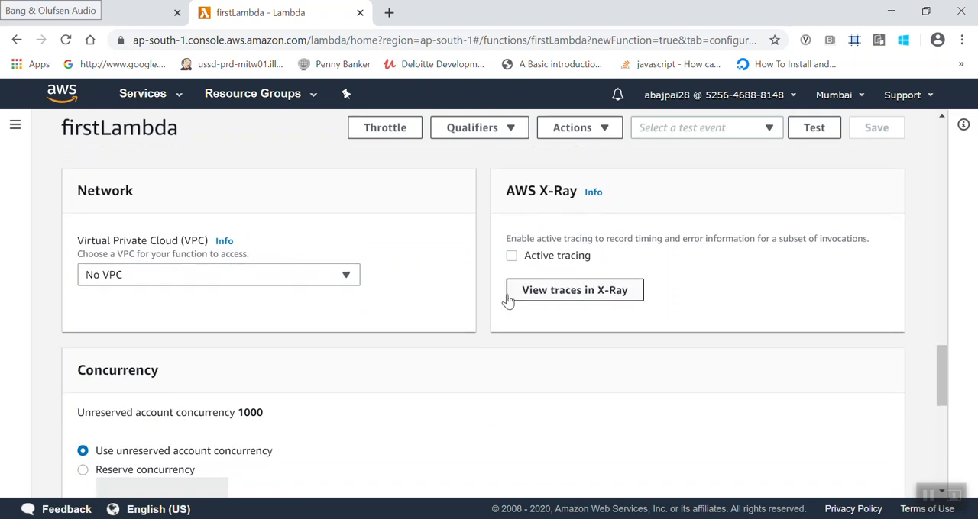
pyautogui.scroll(-7, 477, 353)
pyautogui.scroll(1, 476, 354)
pyautogui.scroll(20, 476, 353)
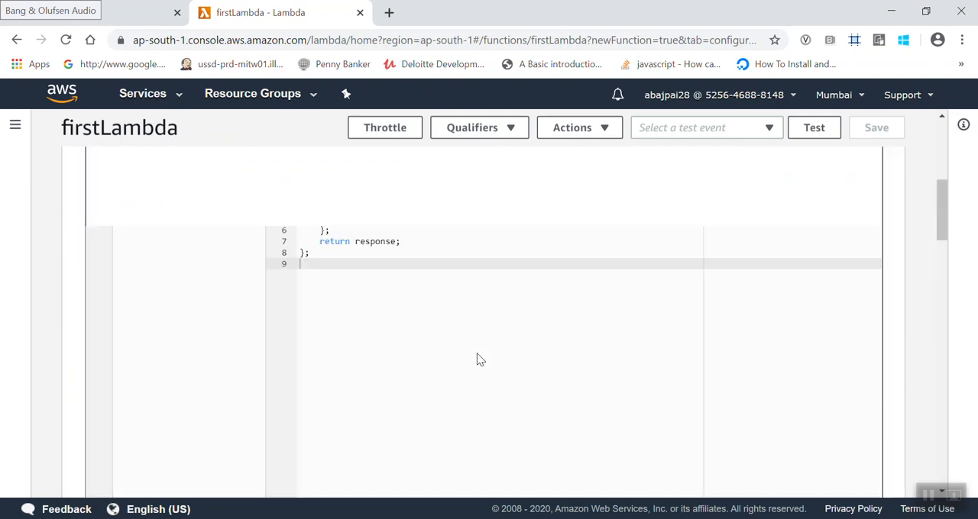
# - Examine the response body string inside JSON.stringify in index.js
pyautogui.scroll(-5, 477, 353)
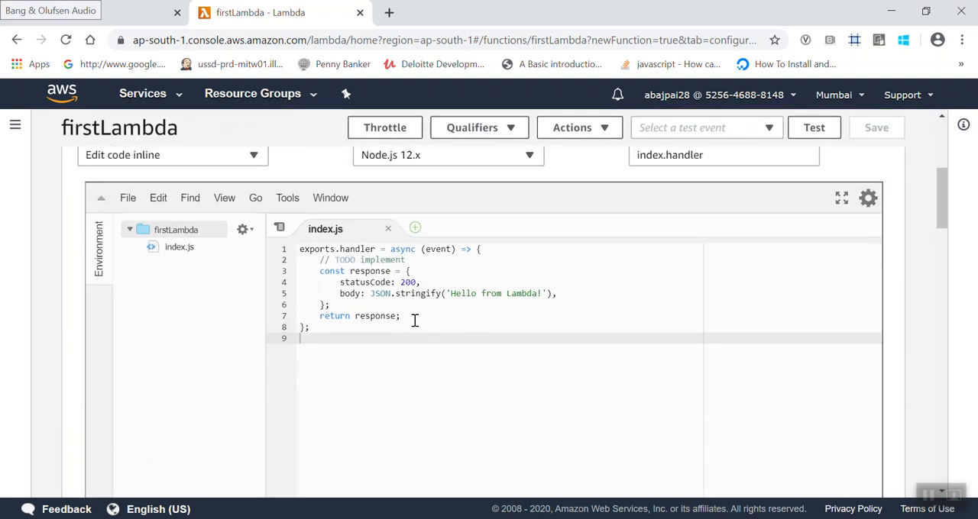
pyautogui.moveTo(451, 293); pyautogui.dragTo(551, 293)
pyautogui.click(544, 294)
pyautogui.click(503, 357)
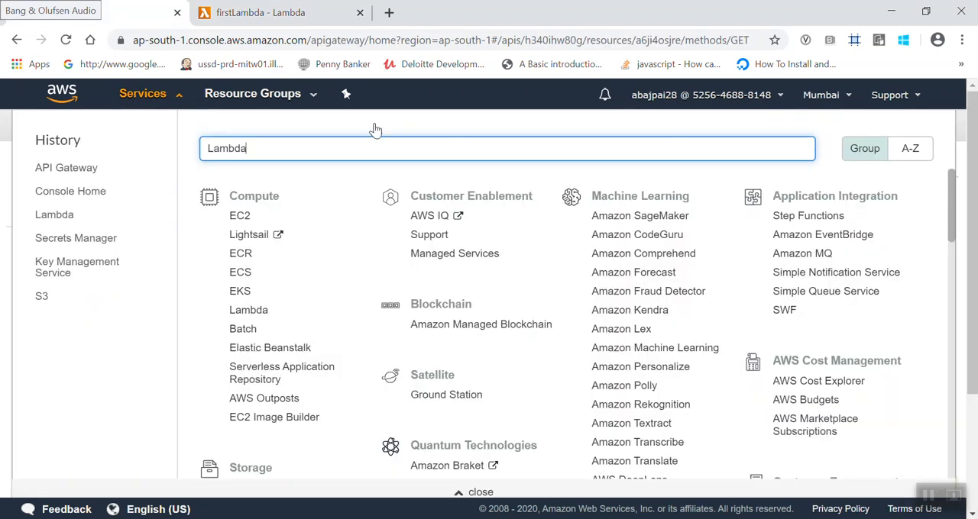
# - Switch to API Gateway, dismiss the services list and reload the Firstapi GET method setup to refresh the available Lambda functions
pyautogui.click(4, 192)
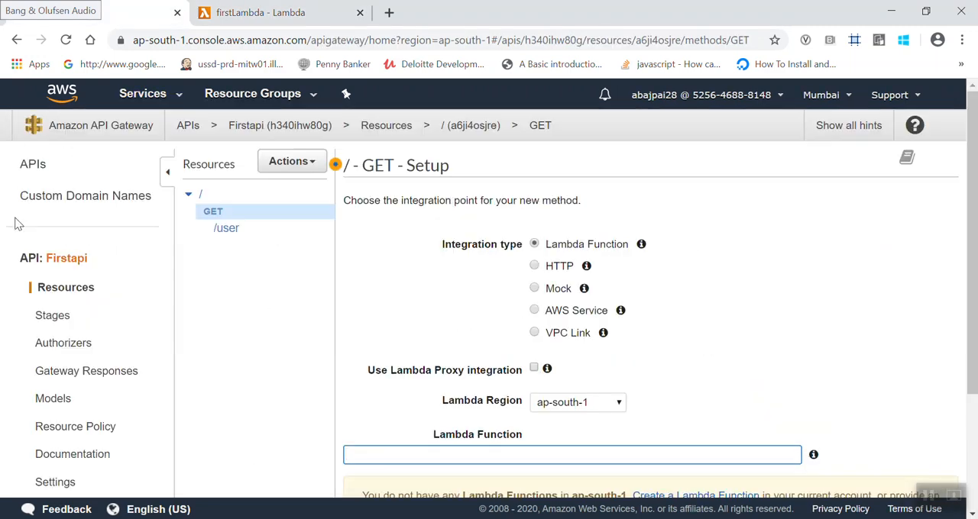
pyautogui.scroll(-1, 518, 401)
pyautogui.scroll(-1, 519, 407)
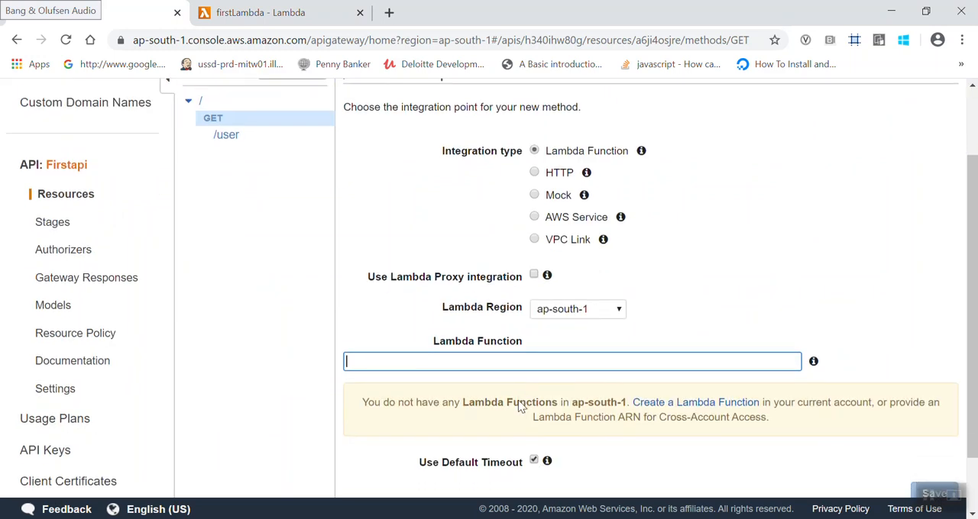
pyautogui.press('F5')
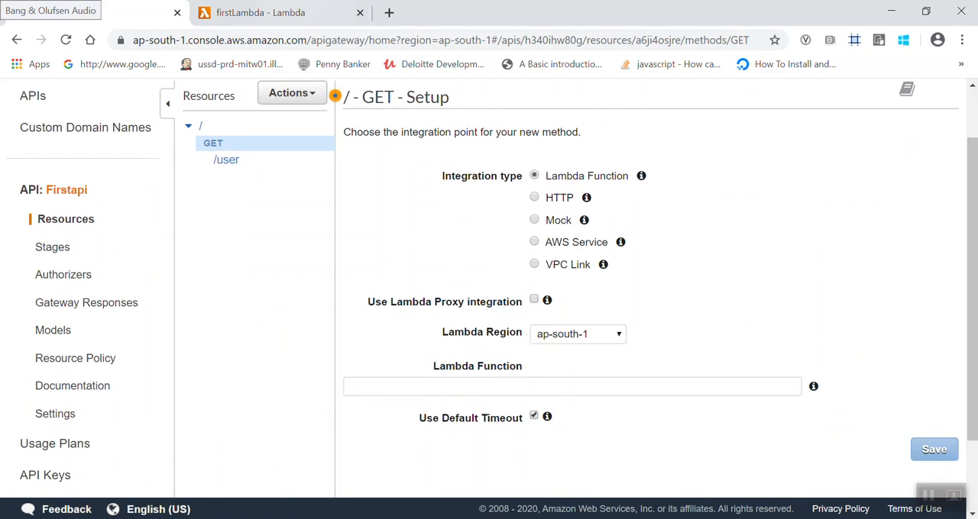
# - Check the region in firstLambda's ARN in the Lambda console, and return to the GET method setup
pyautogui.click(321, 12)
pyautogui.scroll(4, 399, 180)
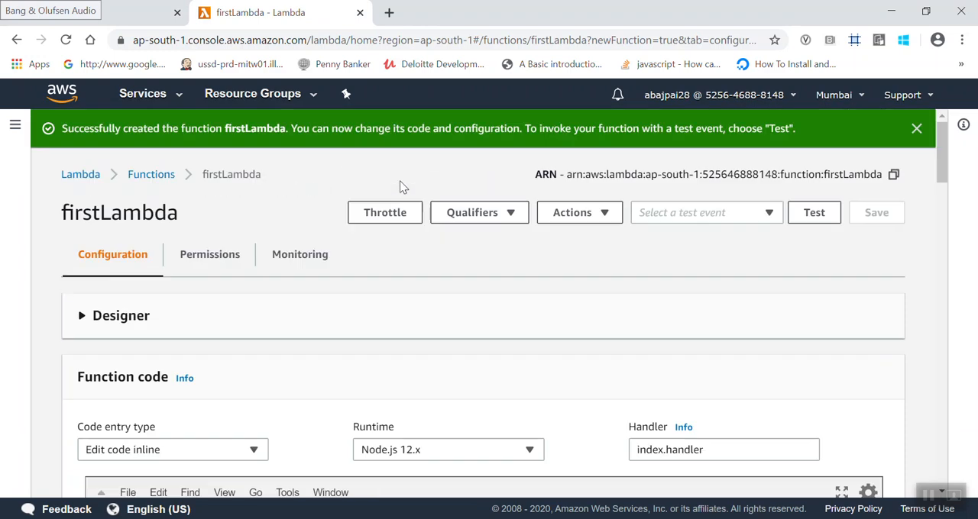
pyautogui.moveTo(666, 176); pyautogui.dragTo(679, 177)
pyautogui.click(143, 13)
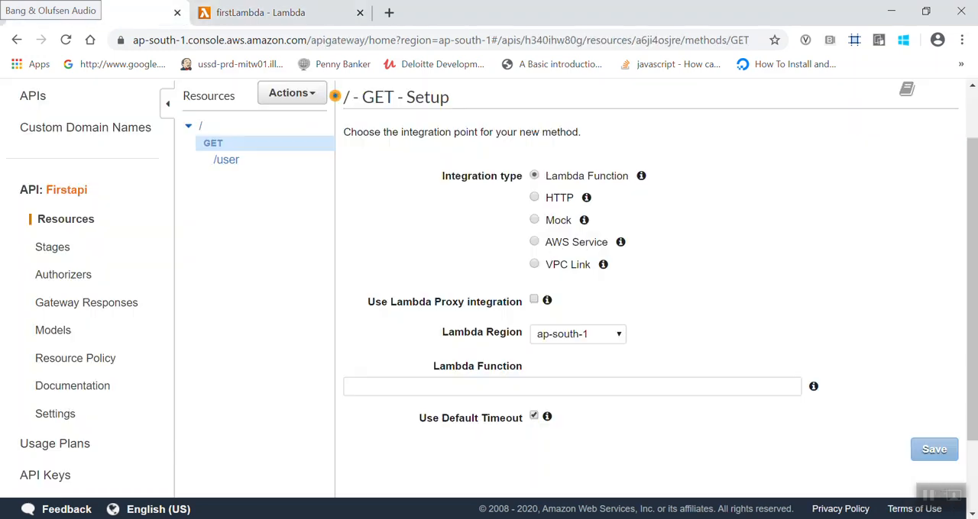
# - Set firstLambda as the GET method's Lambda function, save the integration and grant API Gateway permission to invoke it
pyautogui.click(536, 384)
pyautogui.write('fir')
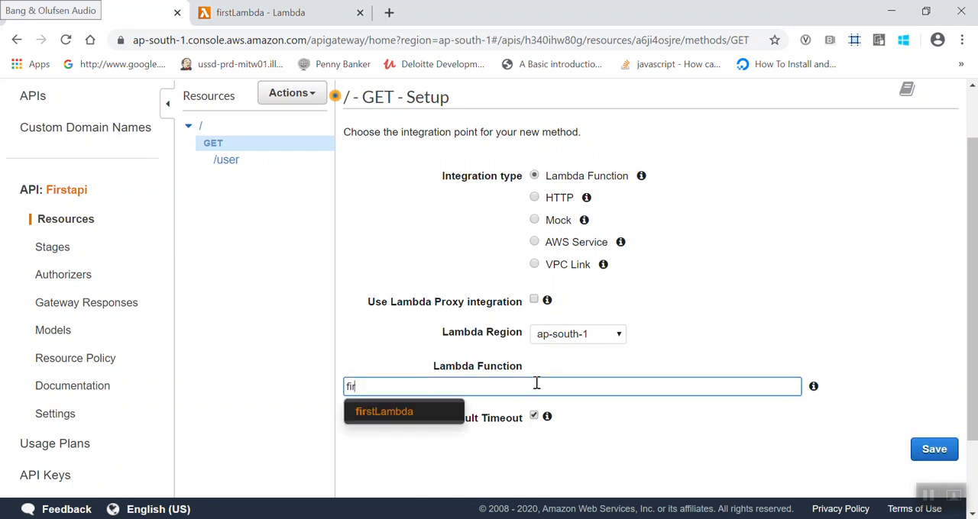
pyautogui.click(398, 415)
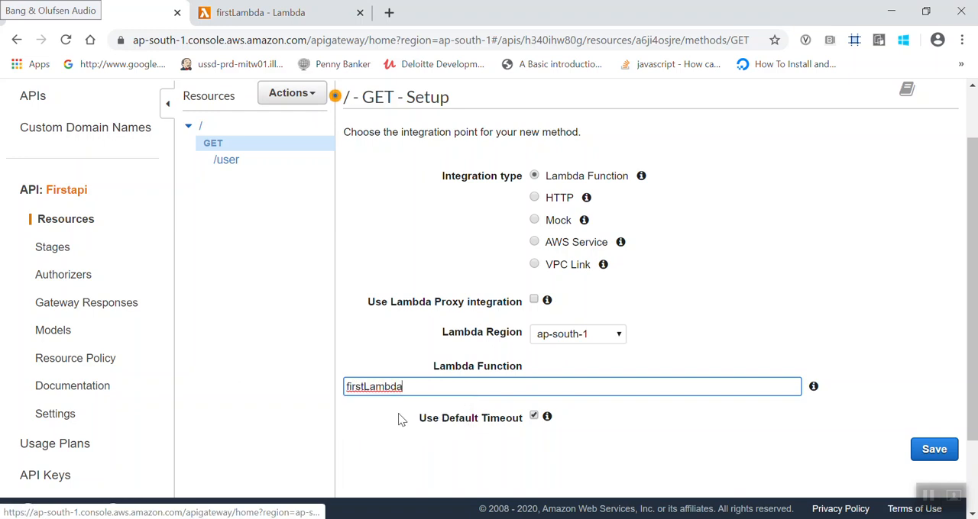
pyautogui.click(934, 451)
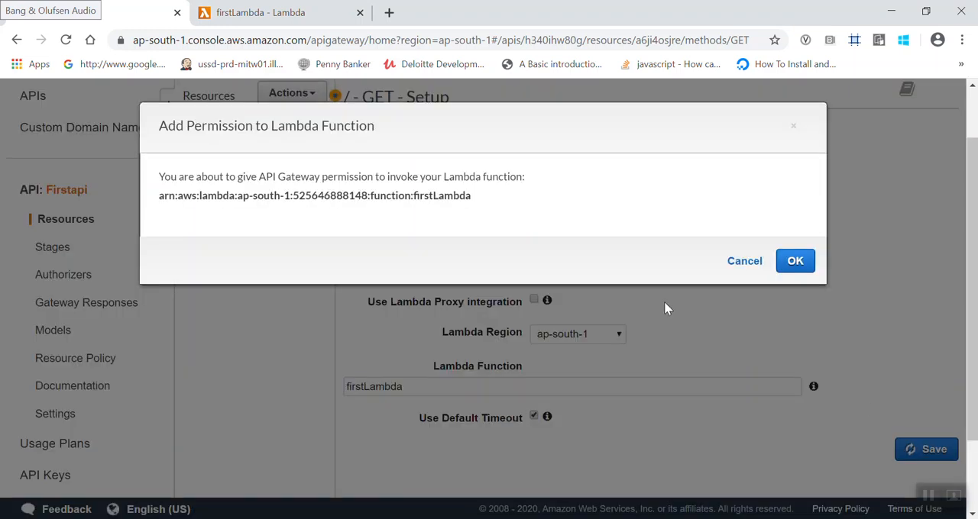
pyautogui.moveTo(181, 191); pyautogui.dragTo(354, 200)
pyautogui.click(354, 200)
pyautogui.click(803, 264)
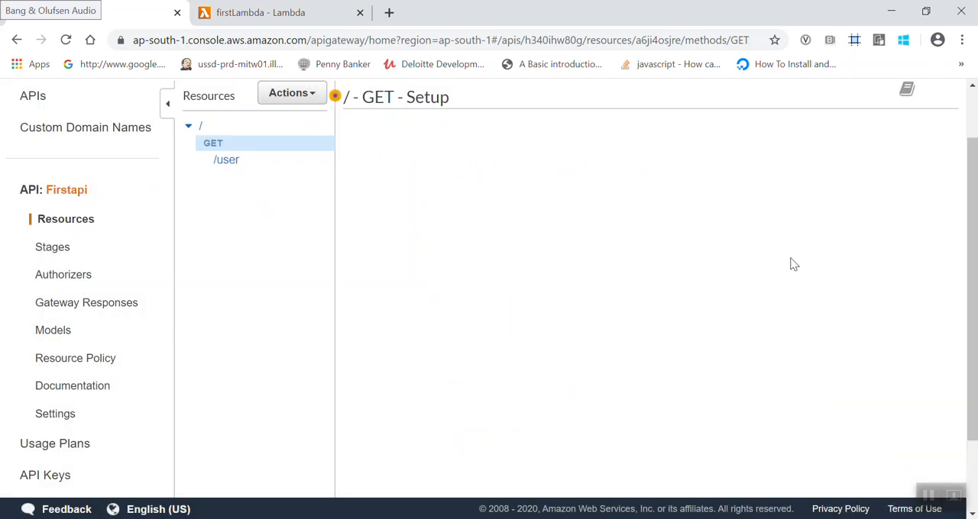
# - Examine the GET method execution flow, including the method request, integration request type, method response status and integration response
pyautogui.scroll(-2, 794, 264)
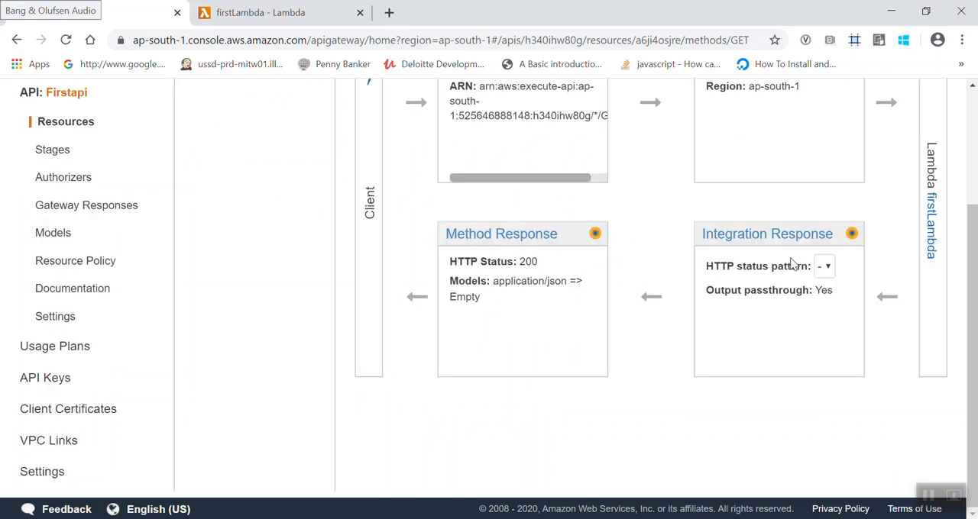
pyautogui.scroll(3, 791, 263)
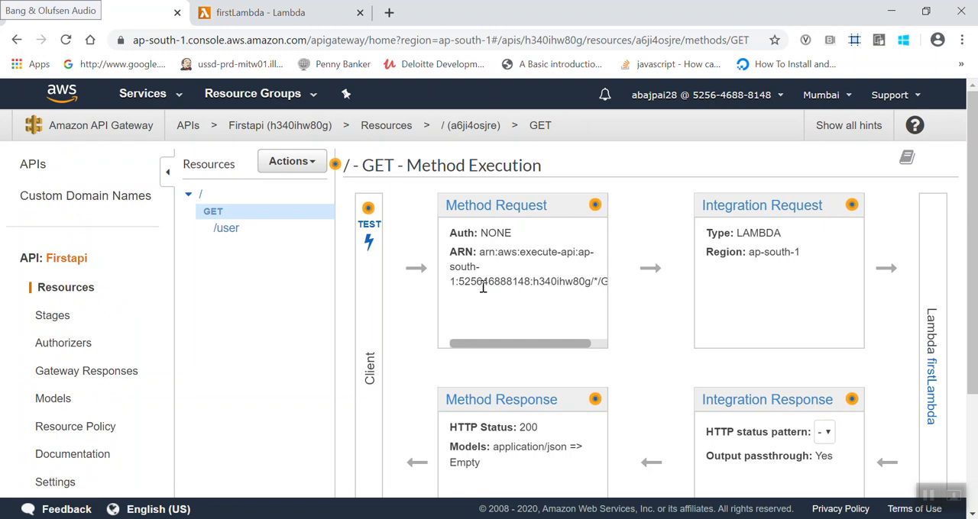
pyautogui.scroll(-1, 406, 184)
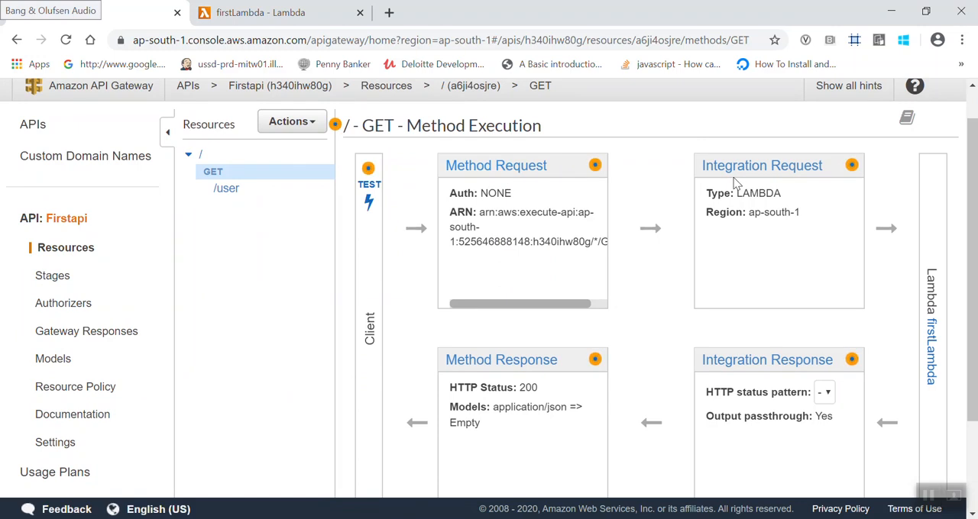
pyautogui.moveTo(737, 193); pyautogui.dragTo(758, 193)
pyautogui.scroll(-1, 540, 222)
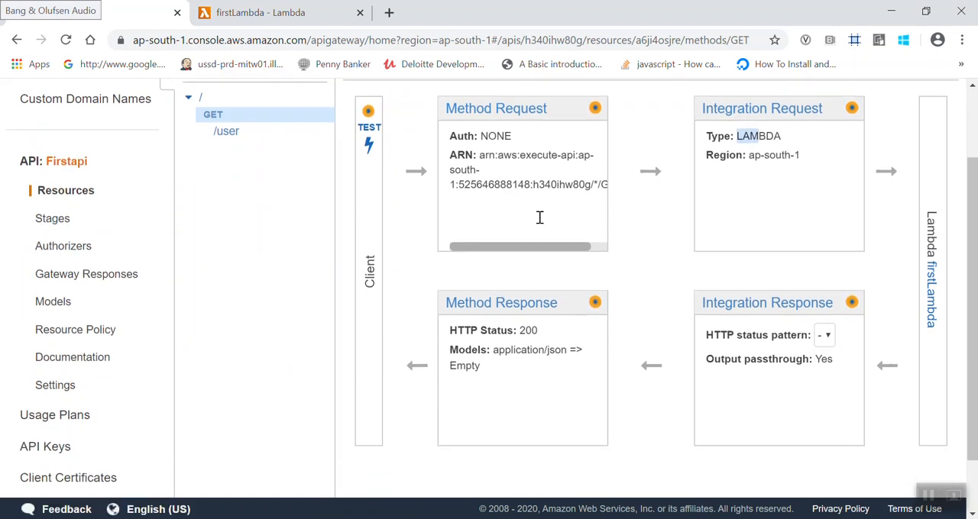
pyautogui.moveTo(520, 329); pyautogui.dragTo(540, 330)
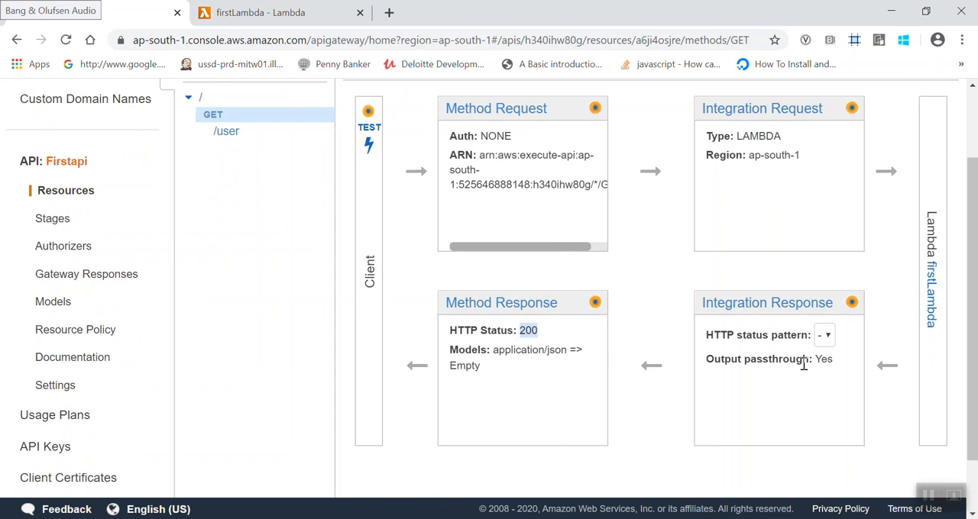
# - Run a test call on the root GET method and inspect the response body it returns
pyautogui.scroll(2, 397, 222)
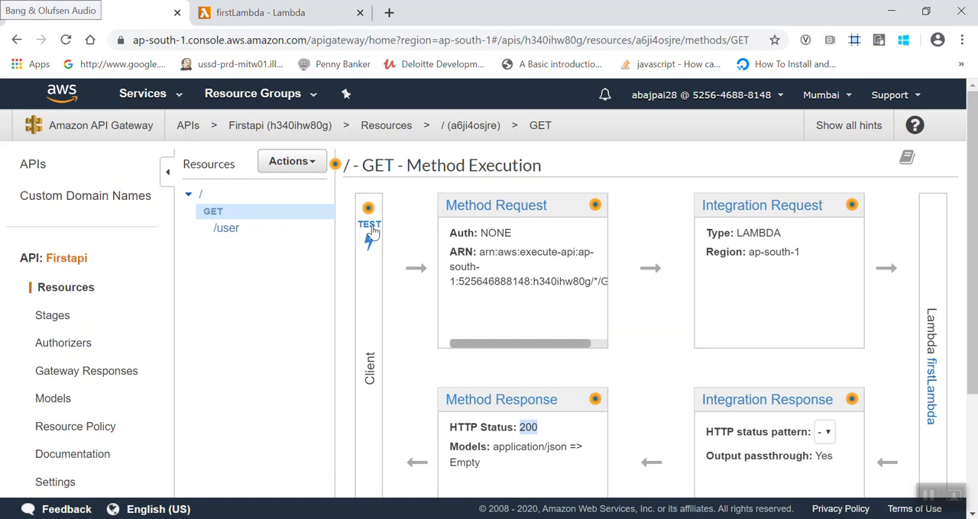
pyautogui.click(370, 230)
pyautogui.scroll(-3, 373, 226)
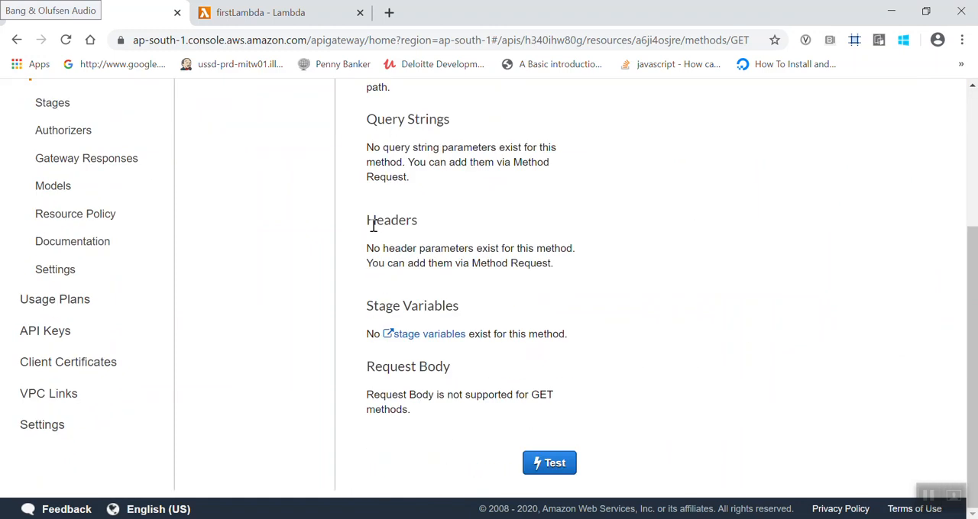
pyautogui.click(554, 470)
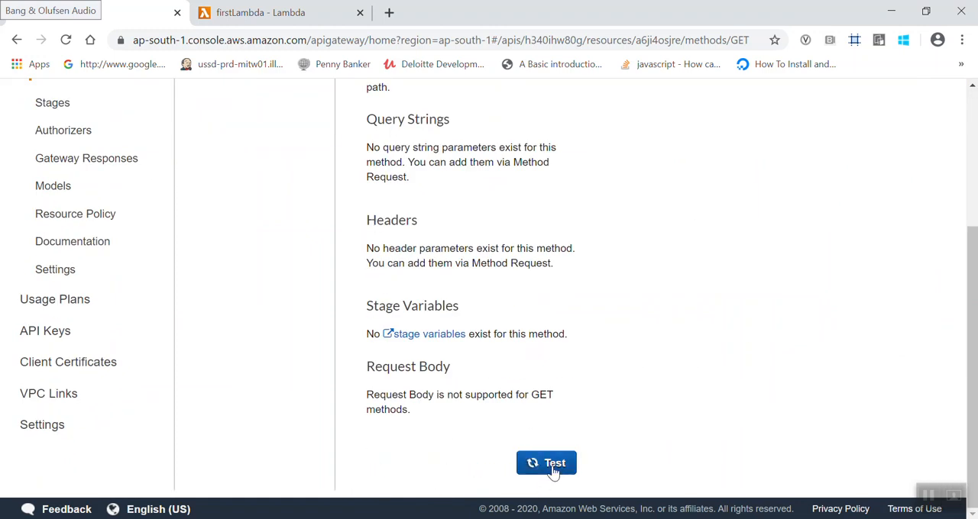
pyautogui.scroll(2, 614, 258)
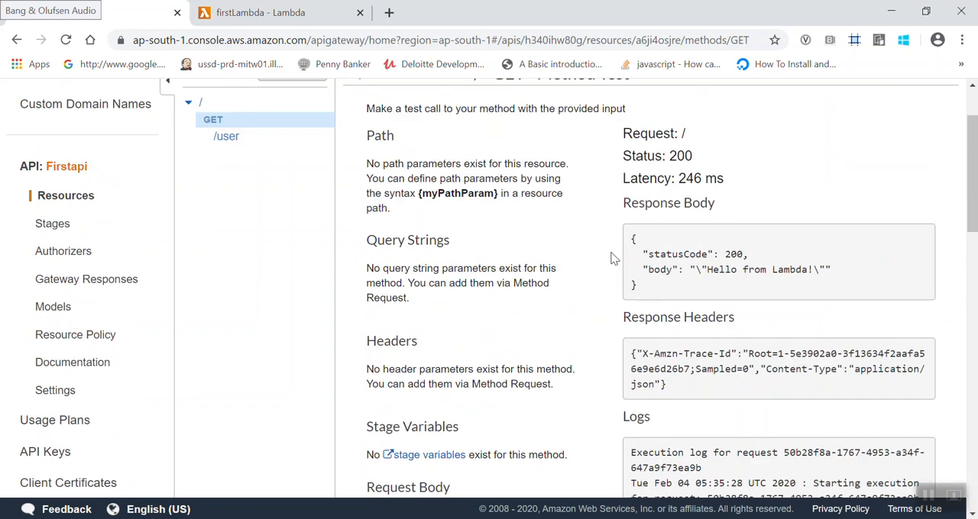
pyautogui.moveTo(633, 237)
pyautogui.mouseDown()
pyautogui.moveTo(659, 297)
pyautogui.moveTo(623, 238)
pyautogui.mouseUp()
pyautogui.click(659, 297)
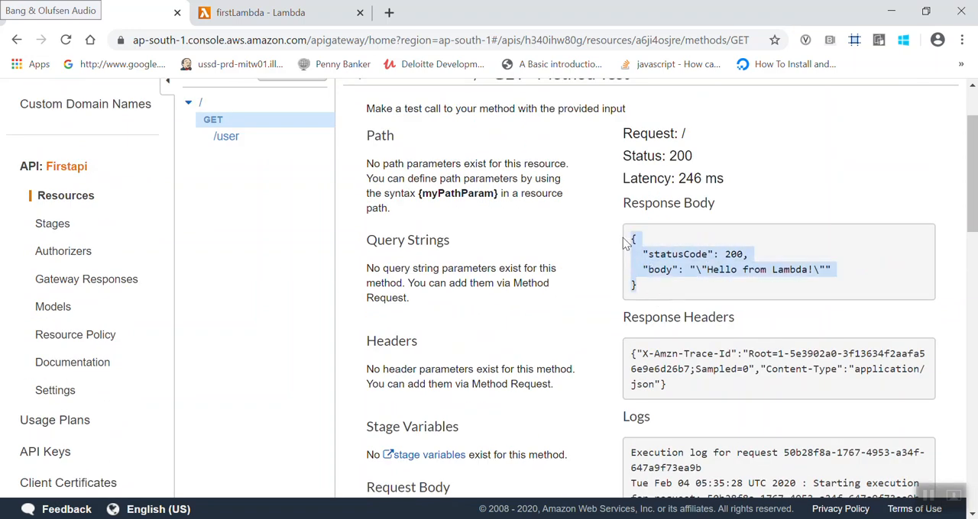
# - In firstLambda's index.js, change the response body text to 'First lambda API!' and save the function
pyautogui.click(260, 12)
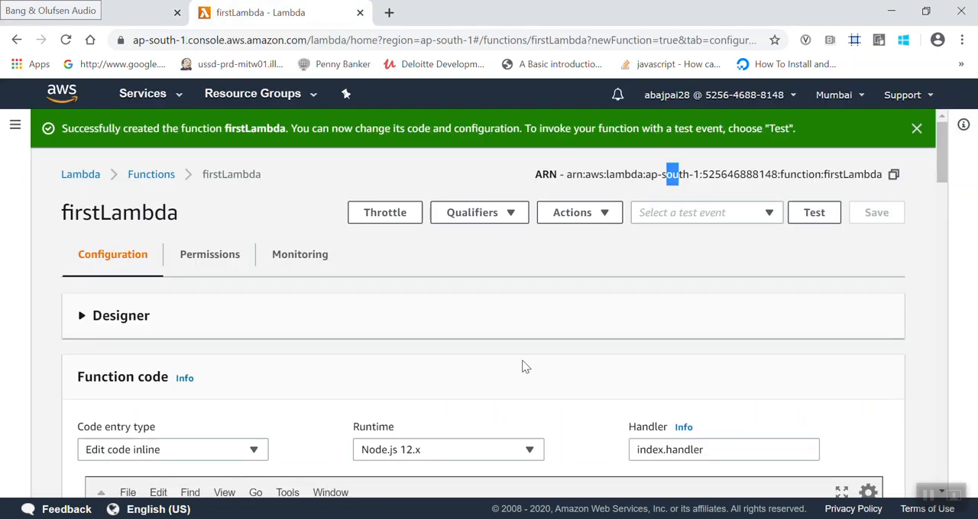
pyautogui.scroll(-5, 524, 365)
pyautogui.moveTo(449, 202); pyautogui.dragTo(537, 204)
pyautogui.write('Fulrs')
pyautogui.press('BackSpace')
pyautogui.press('BackSpace')
pyautogui.press('BackSpace')
pyautogui.press('BackSpace')
pyautogui.write('irst ')
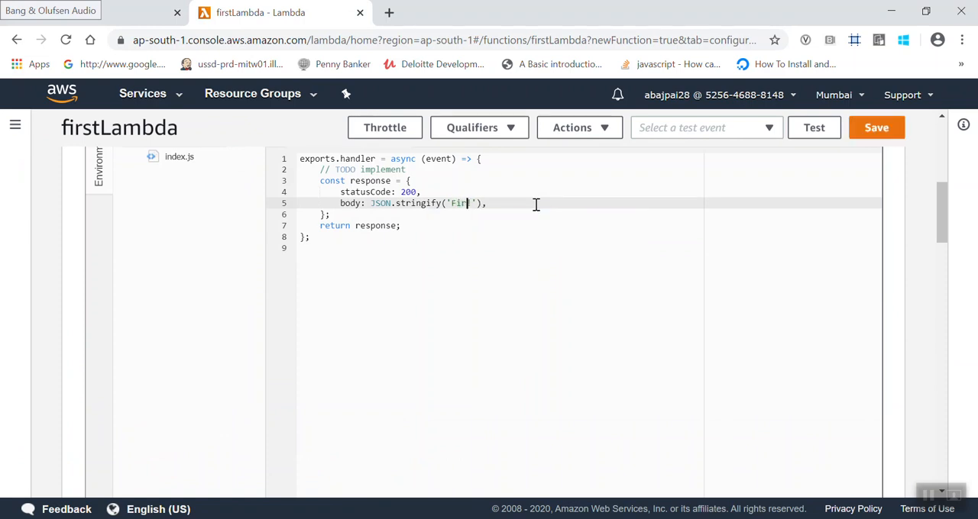
pyautogui.write('lambda API!')
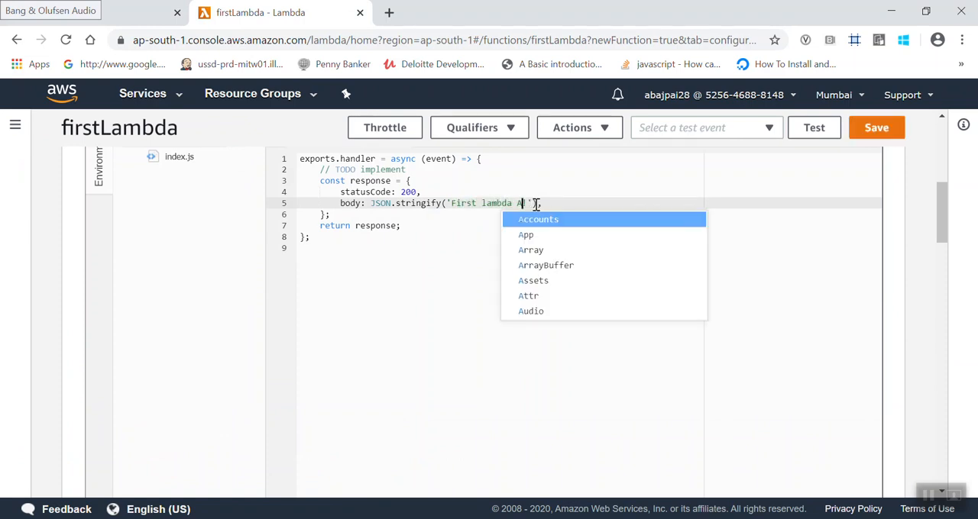
pyautogui.click(877, 130)
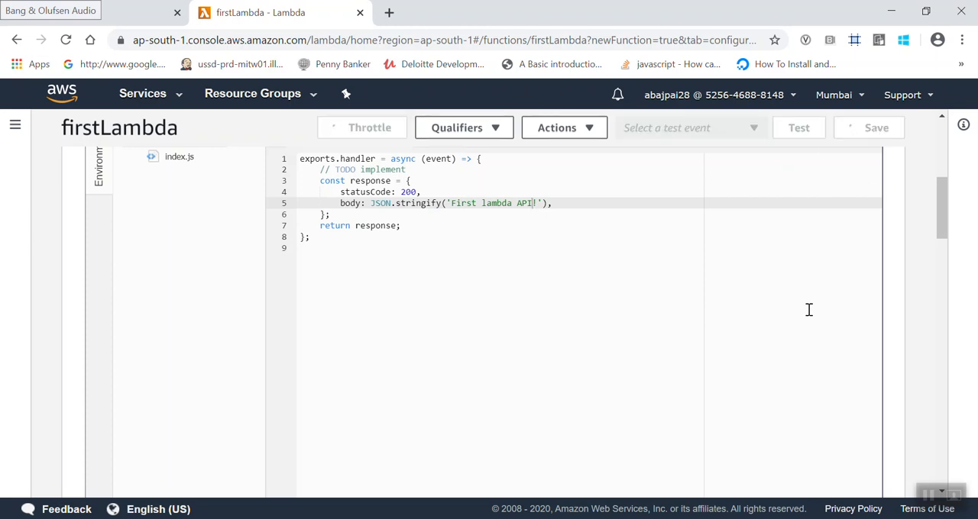
# - Return to API Gateway and rerun the GET method test against the updated Lambda function
pyautogui.click(130, 12)
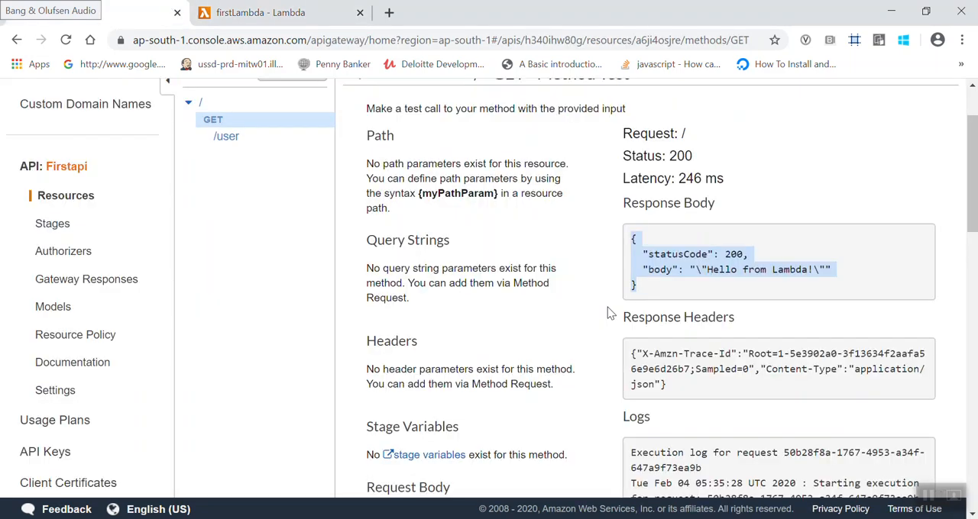
pyautogui.scroll(1, 607, 317)
pyautogui.scroll(-5, 600, 324)
pyautogui.click(551, 306)
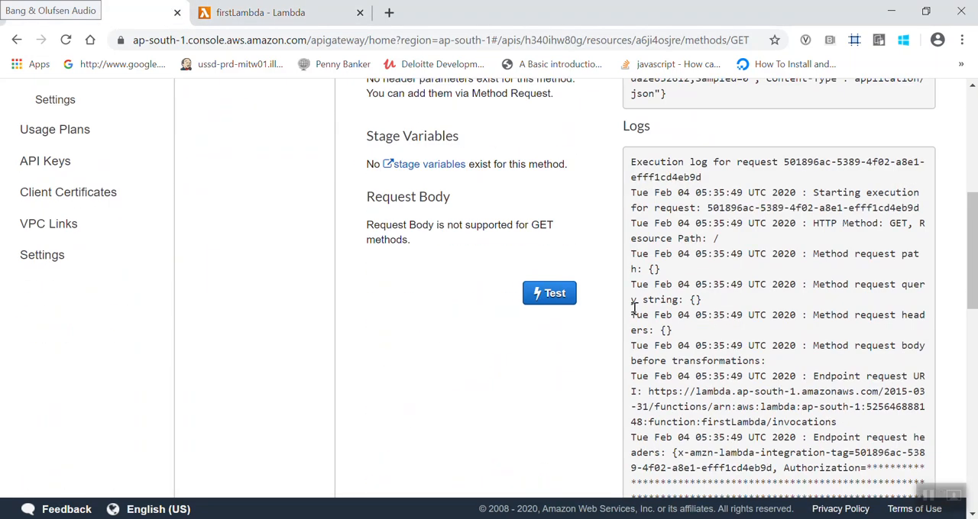
# - Inspect the response body text returned by the root GET method test
pyautogui.scroll(2, 634, 307)
pyautogui.click(706, 147)
pyautogui.moveTo(704, 164)
pyautogui.mouseDown()
pyautogui.moveTo(814, 165)
pyautogui.moveTo(700, 164)
pyautogui.mouseUp()
pyautogui.click(814, 166)
pyautogui.scroll(5, 690, 212)
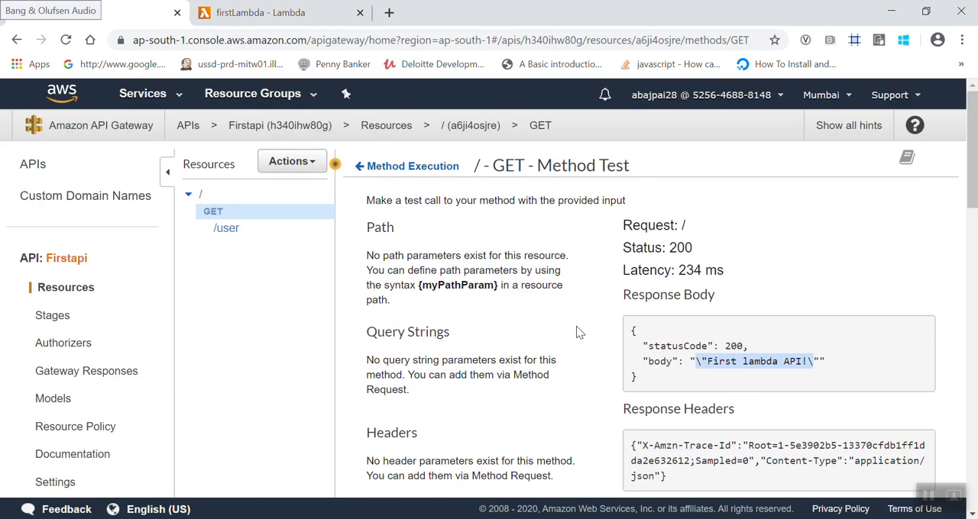
pyautogui.click(553, 324)
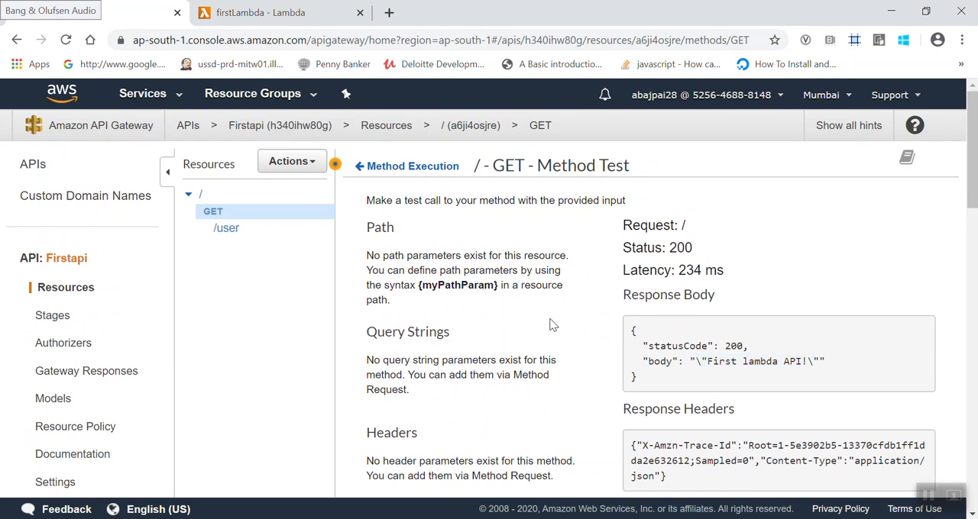
# - Start deploying Firstapi from its resources and choose a new stage as the deployment stage
pyautogui.click(53, 317)
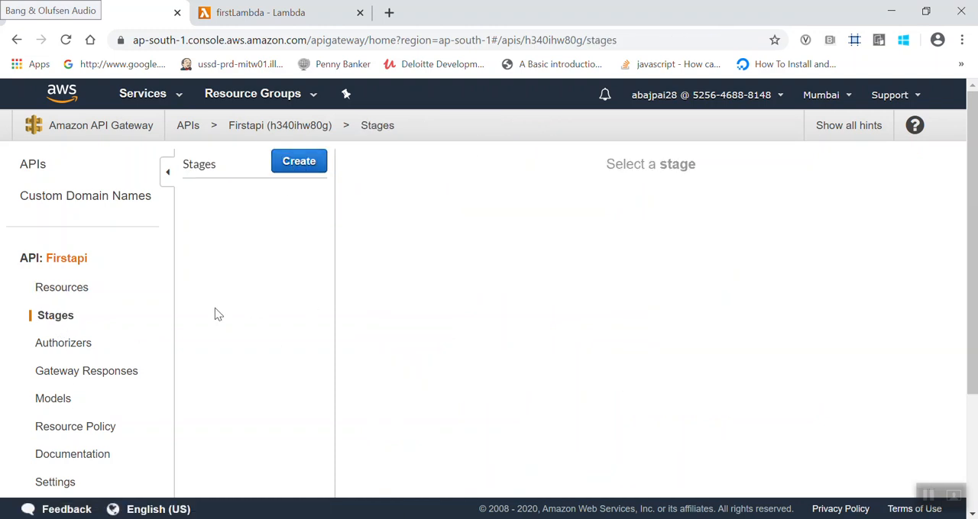
pyautogui.click(75, 290)
pyautogui.click(292, 161)
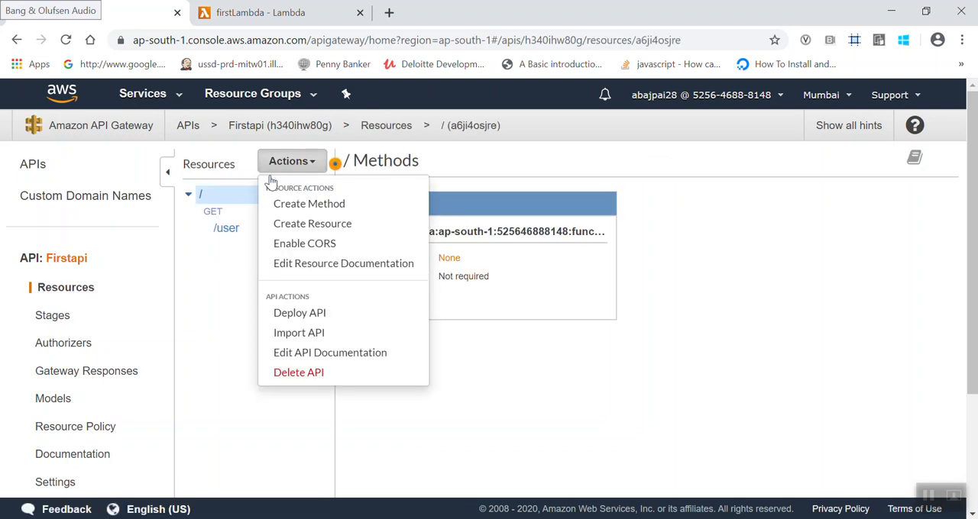
pyautogui.click(299, 314)
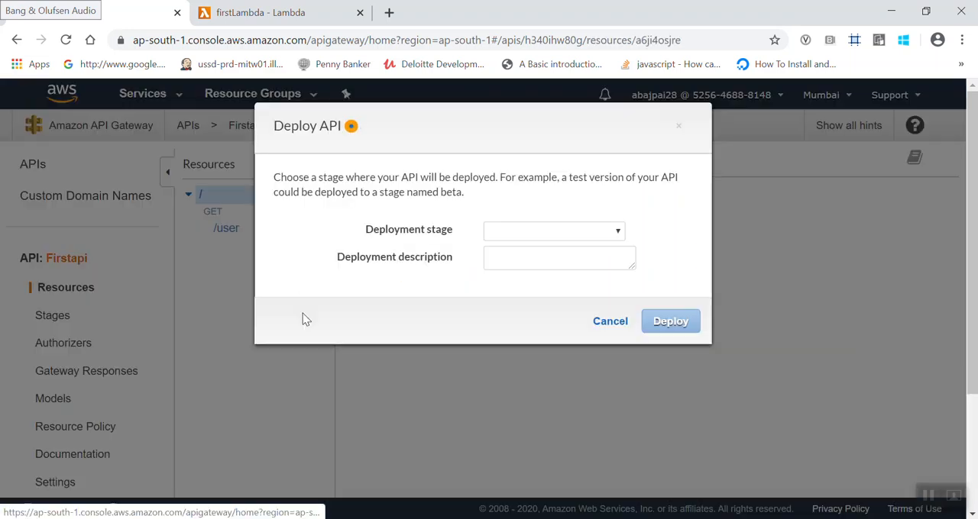
pyautogui.click(544, 227)
pyautogui.click(543, 259)
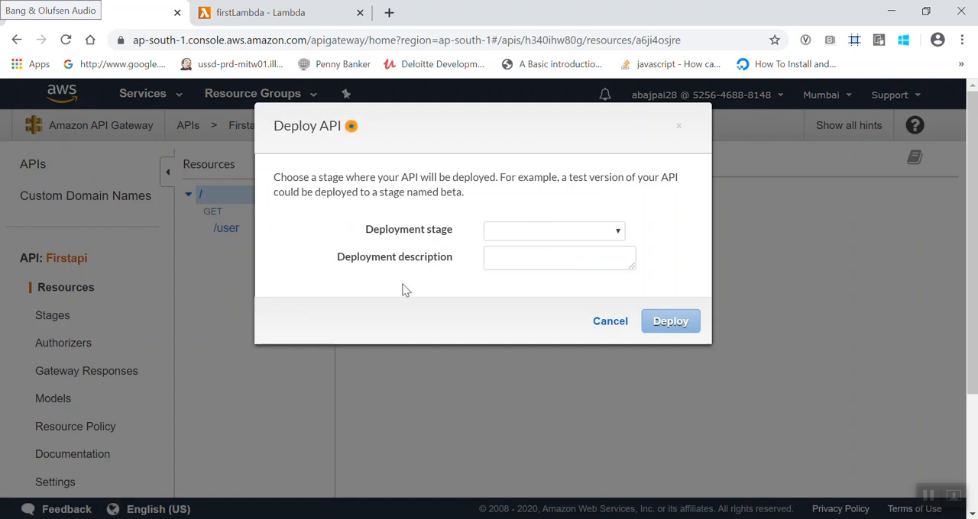
pyautogui.click(516, 237)
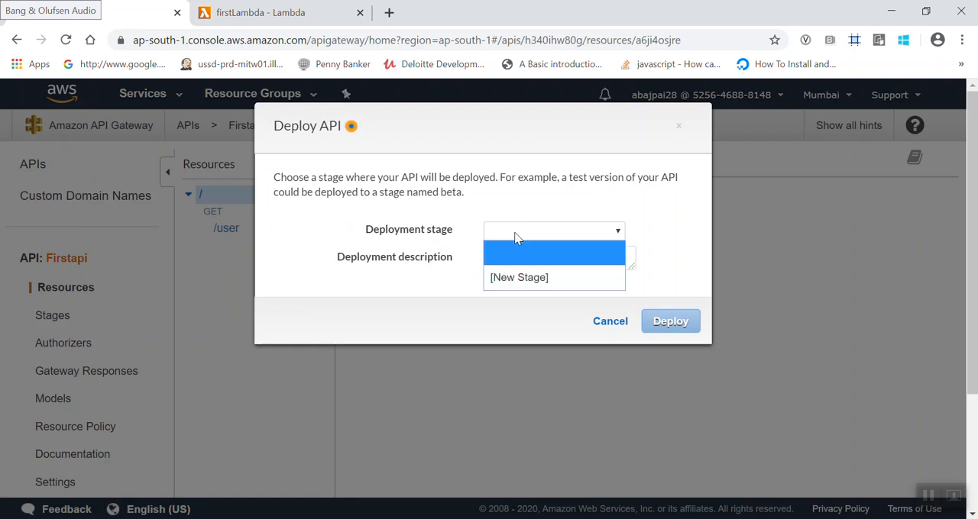
pyautogui.click(524, 276)
# - Name the stage dev, describe it as 'dev', set the deployment description to 'first lambda api testing', and deploy the API
pyautogui.click(513, 260)
pyautogui.write('dev')
pyautogui.press('Tab')
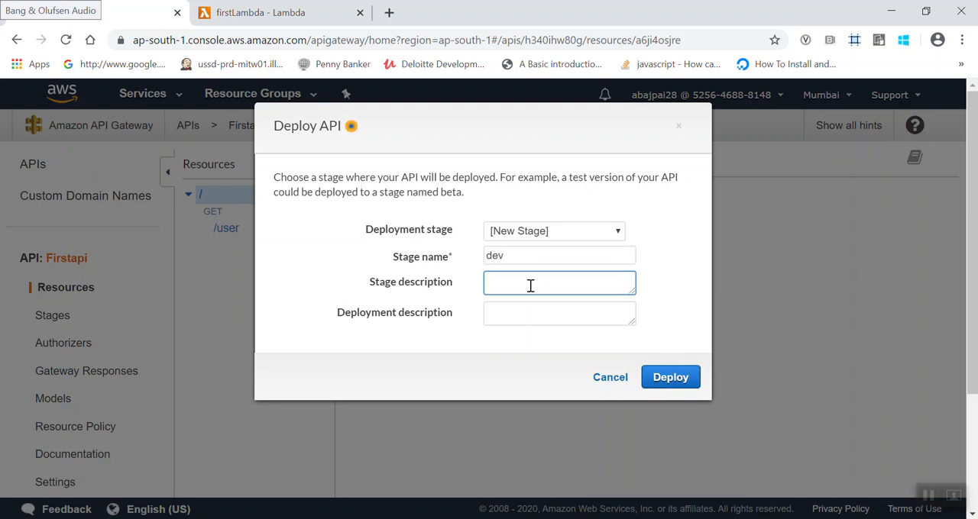
pyautogui.write('dev')
pyautogui.press('Tab')
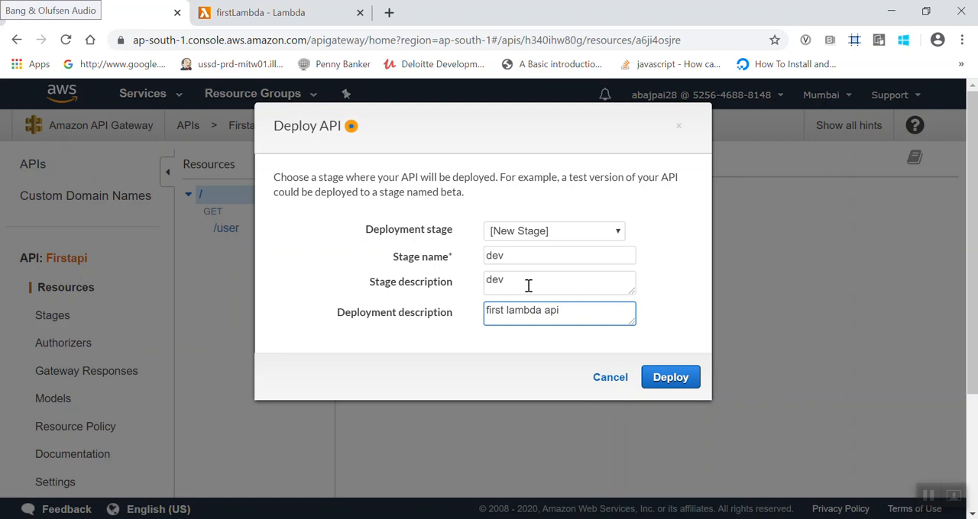
pyautogui.write('first lambda api testing')
pyautogui.click(672, 375)
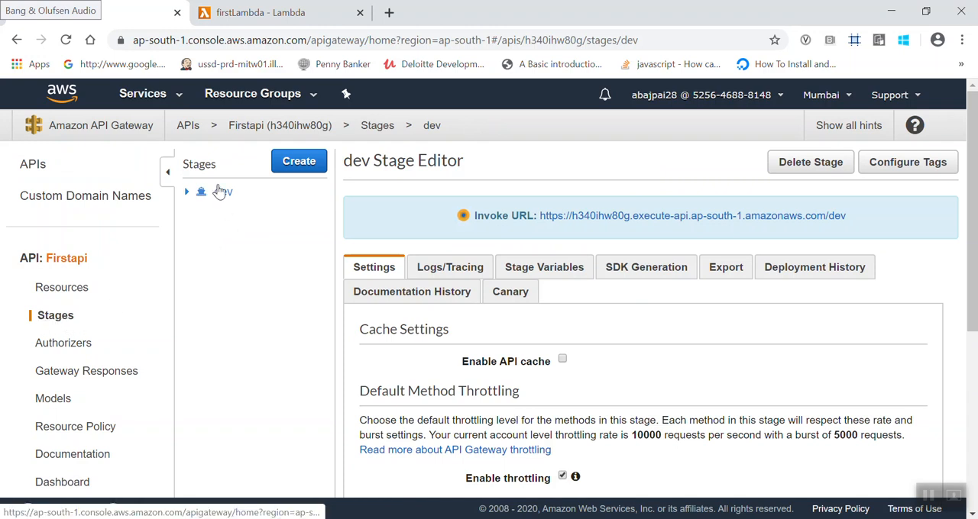
# - Compare the API's root and /user resources with the resources and methods deployed under the dev stage
pyautogui.scroll(-1, 416, 337)
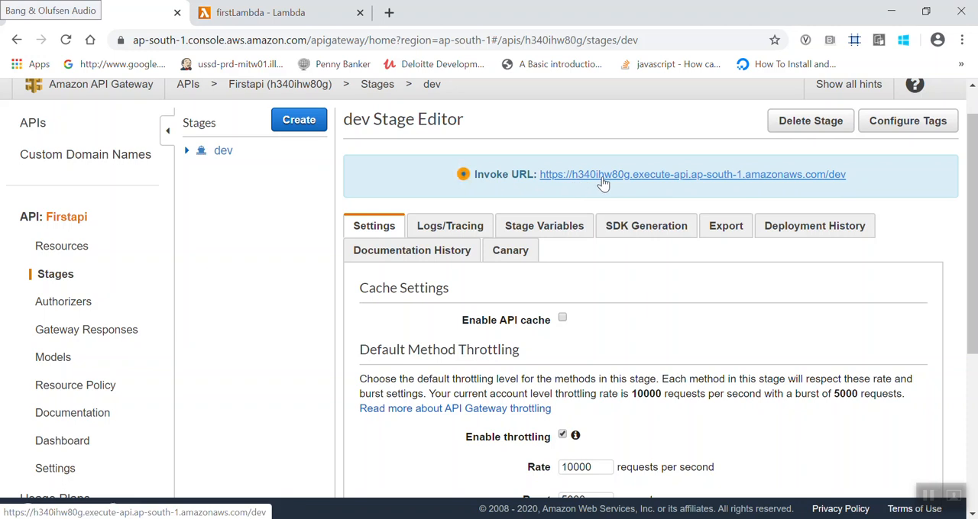
pyautogui.scroll(1, 602, 183)
pyautogui.click(40, 288)
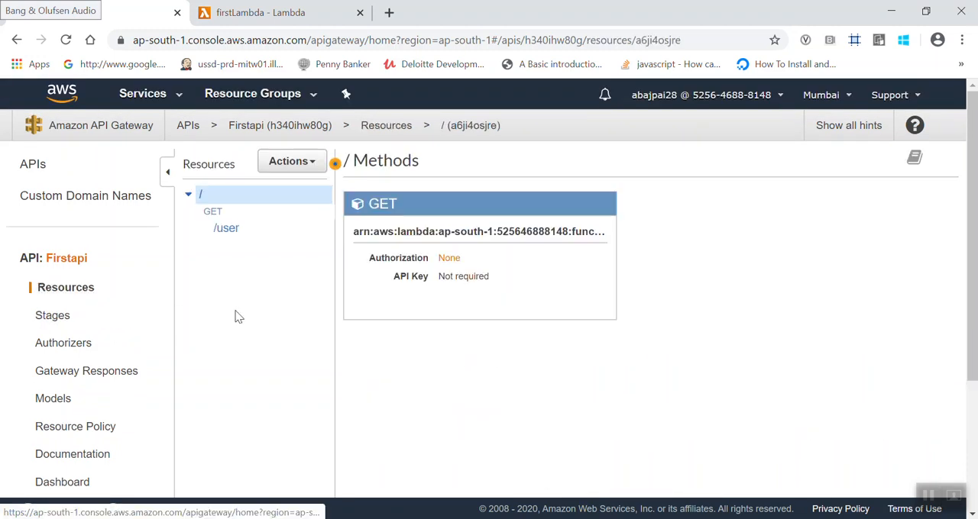
pyautogui.click(223, 231)
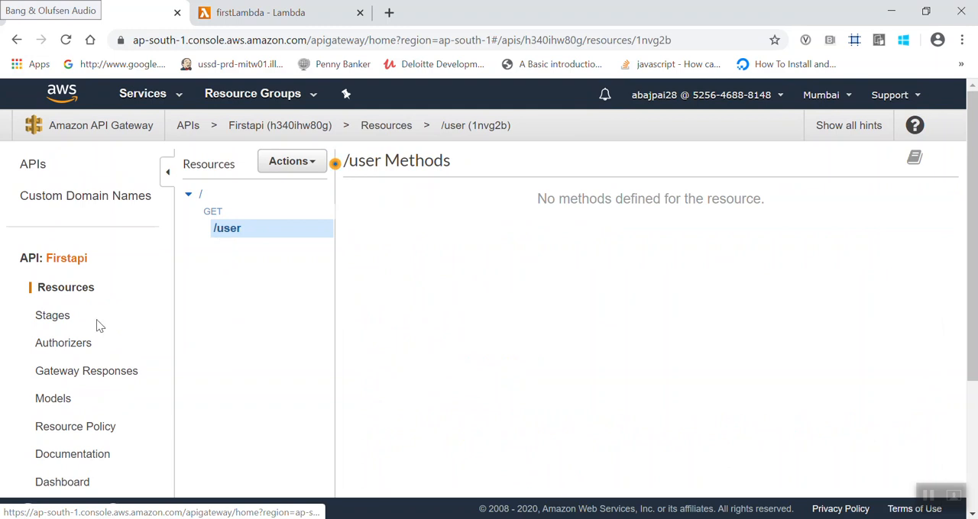
pyautogui.click(50, 318)
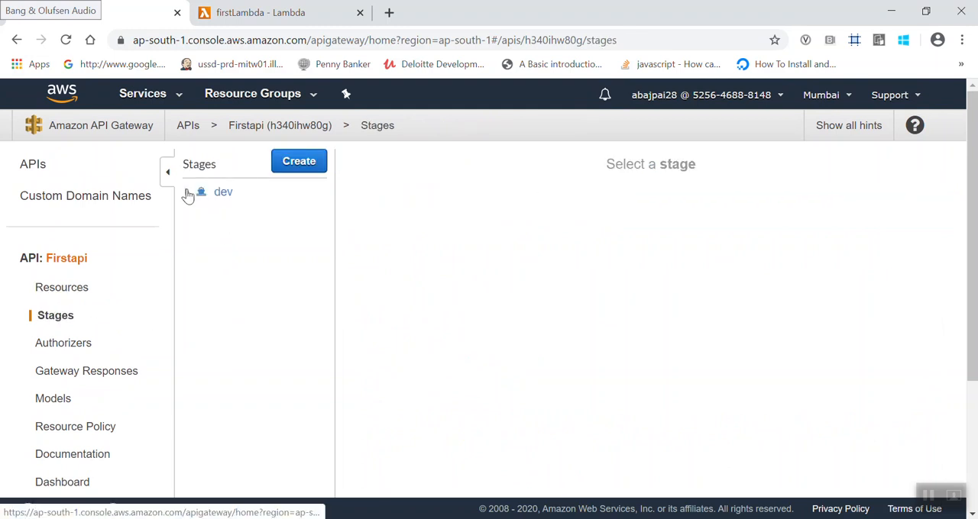
pyautogui.click(197, 201)
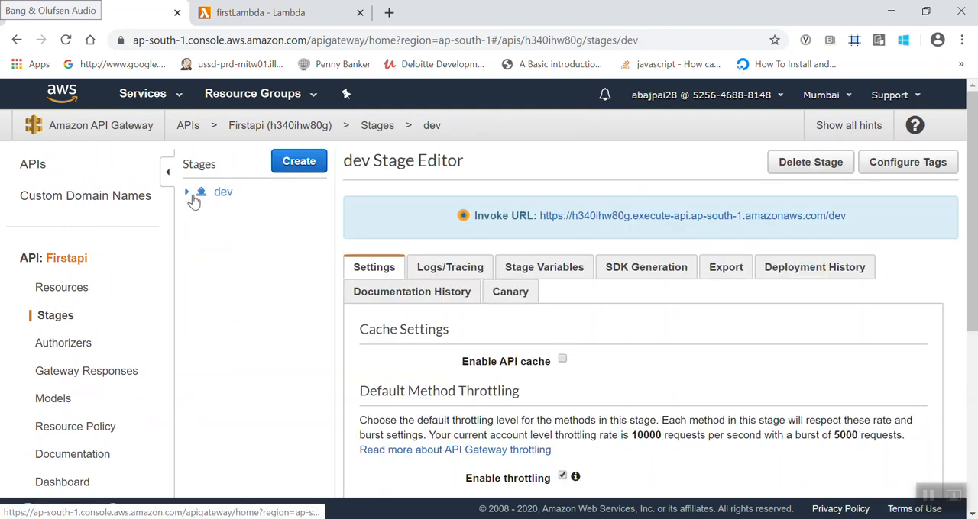
pyautogui.click(188, 191)
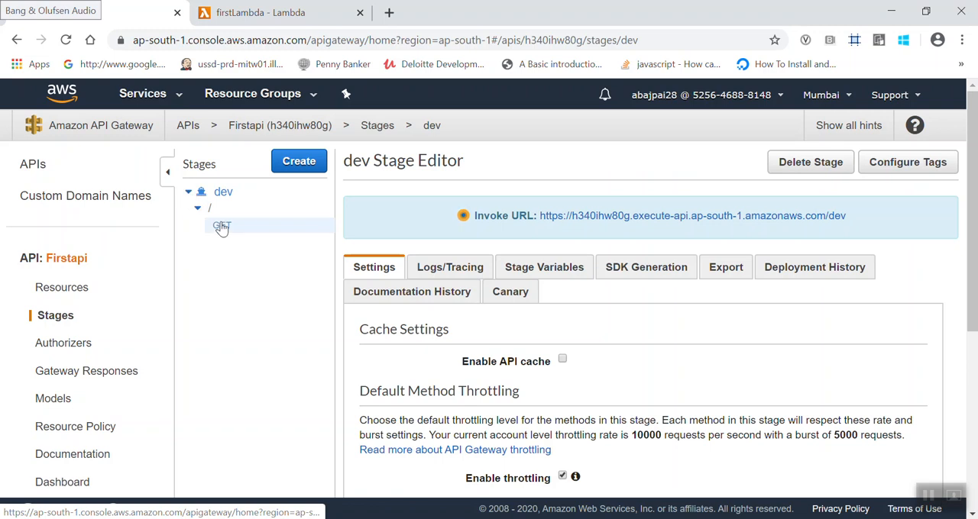
pyautogui.click(221, 228)
pyautogui.click(210, 208)
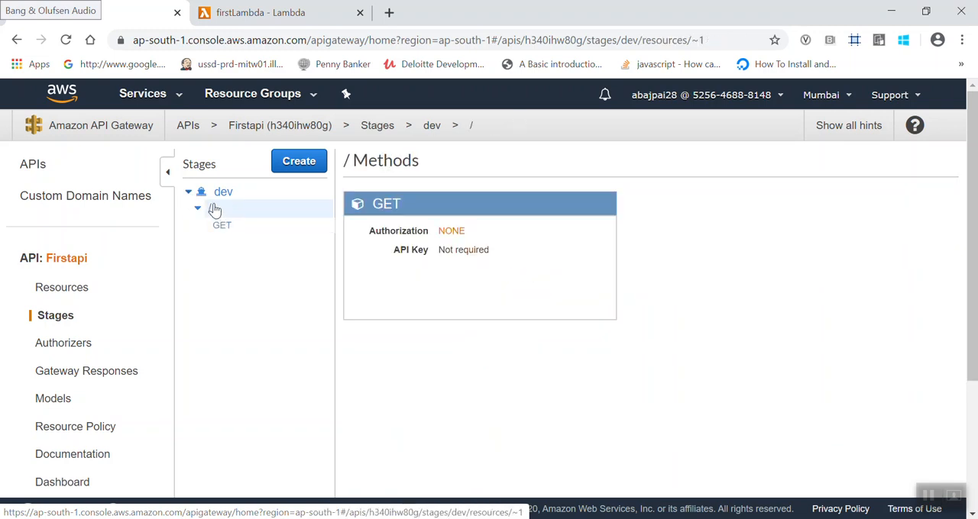
pyautogui.click(229, 197)
pyautogui.scroll(-1, 527, 386)
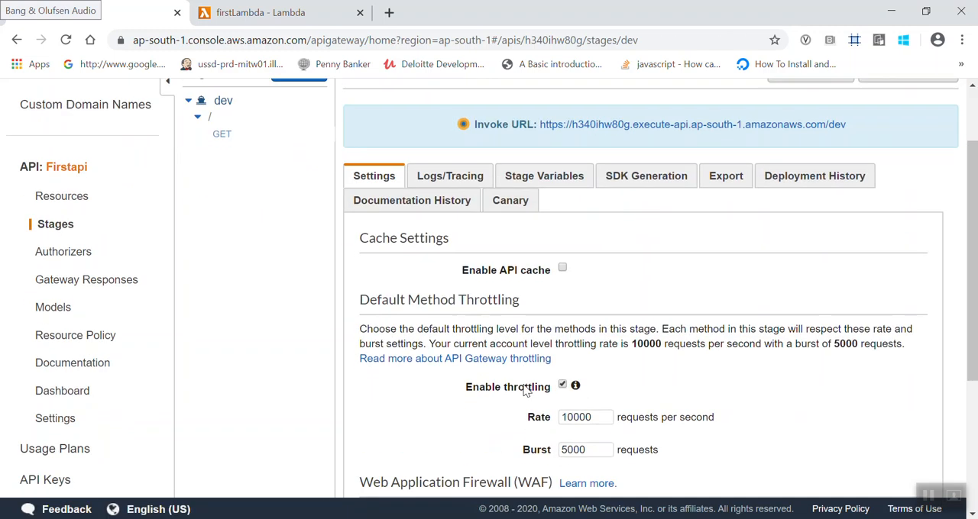
# - Review the dev stage's stage variables, logs and tracing options, and cache and throttling settings
pyautogui.click(563, 187)
pyautogui.click(477, 360)
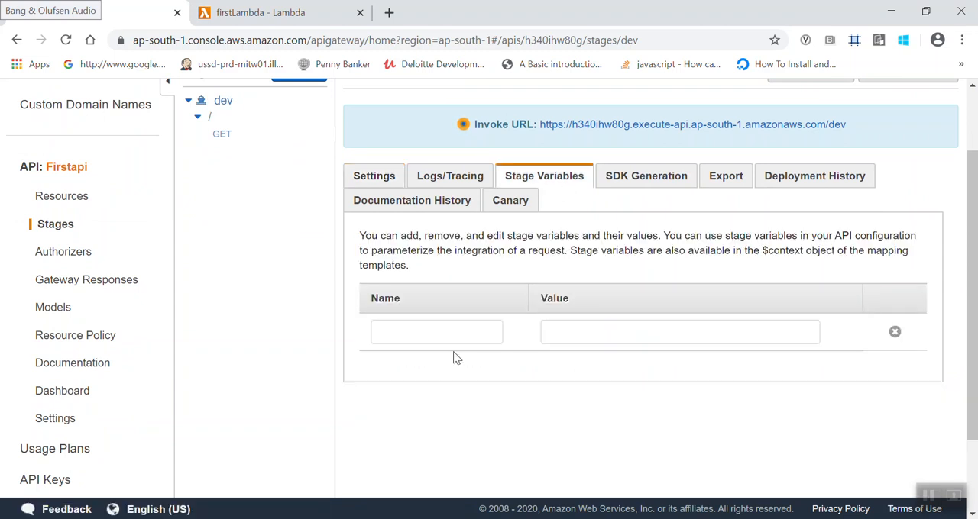
pyautogui.click(443, 334)
pyautogui.click(622, 417)
pyautogui.click(434, 183)
pyautogui.click(378, 177)
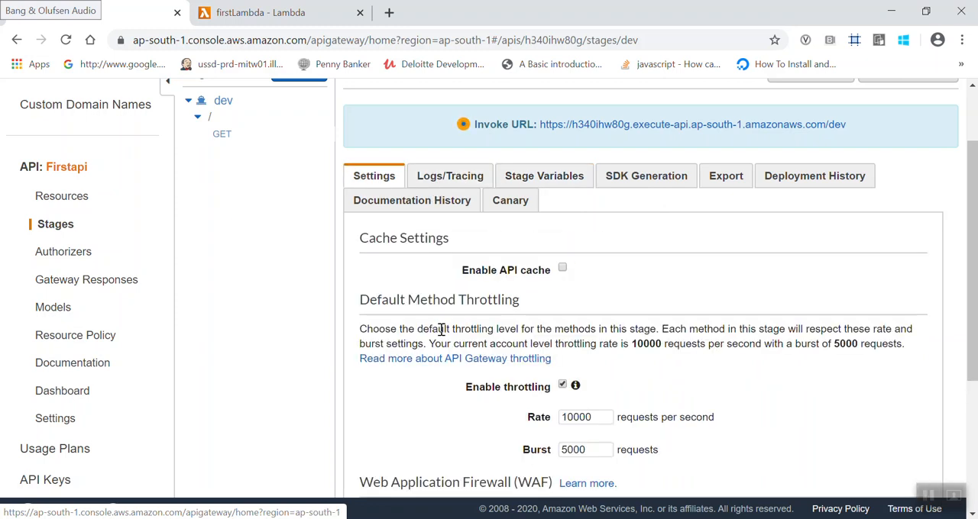
pyautogui.scroll(-2, 441, 327)
pyautogui.scroll(4, 441, 329)
pyautogui.click(215, 209)
pyautogui.click(226, 194)
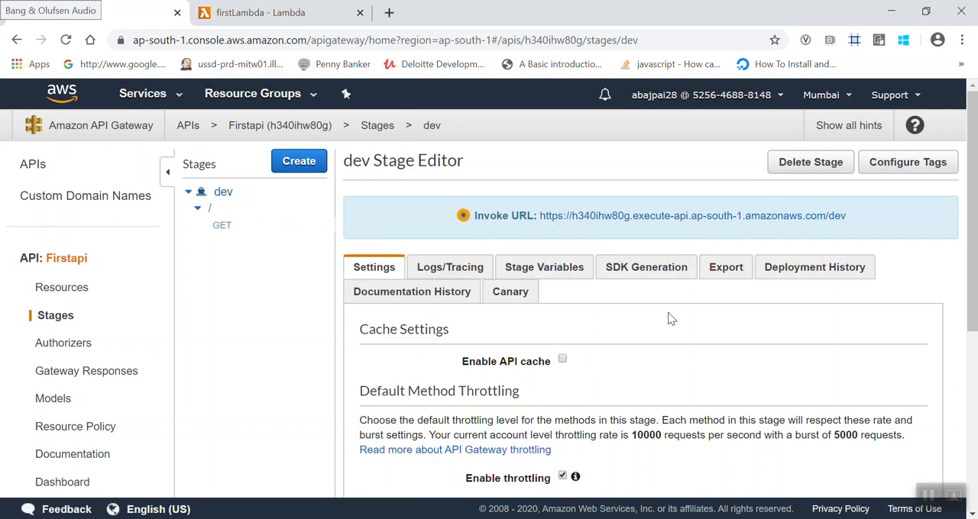
# - Copy the dev stage's invoke URL, switch to Postman, and send a GET request to that URL in a new request
pyautogui.moveTo(851, 216); pyautogui.dragTo(539, 216)
pyautogui.hotkey('ctrl', 'c')
pyautogui.hotkey('alt', 'Tab')
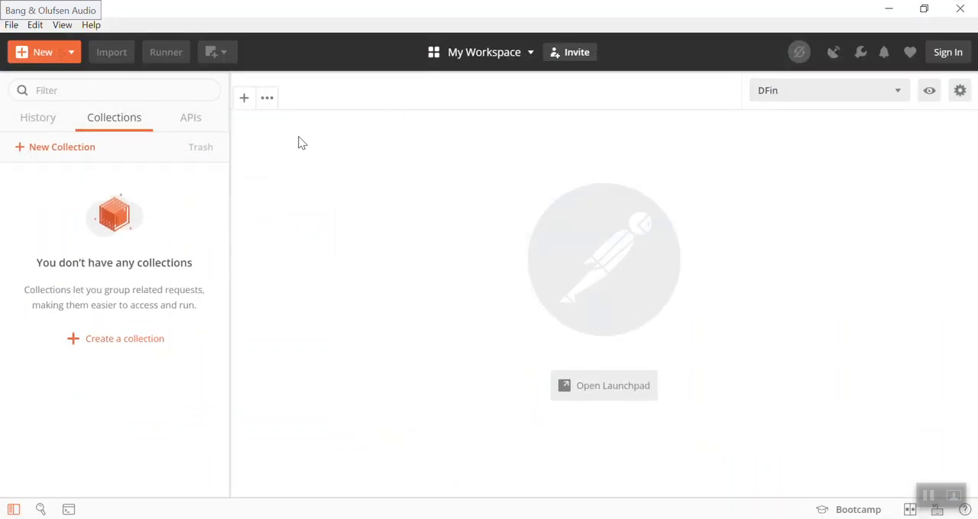
pyautogui.click(245, 98)
pyautogui.click(344, 156)
pyautogui.hotkey('ctrl', 'v')
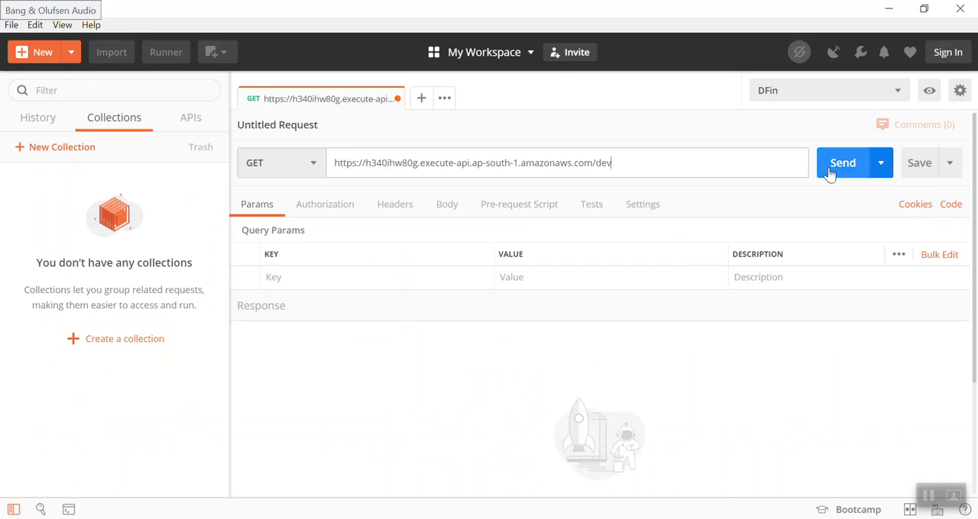
pyautogui.click(830, 168)
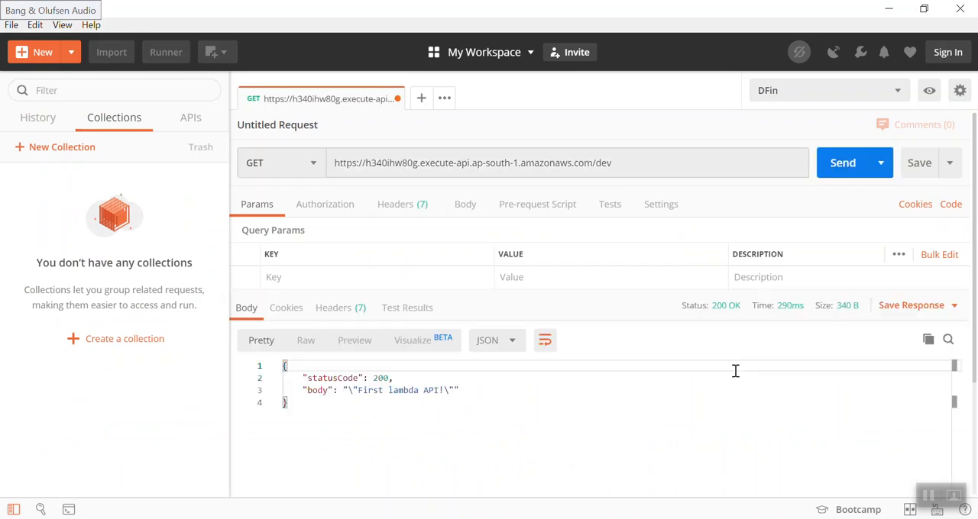
# - Check the request URL and the body text of the response in Postman
pyautogui.scroll(-1, 735, 371)
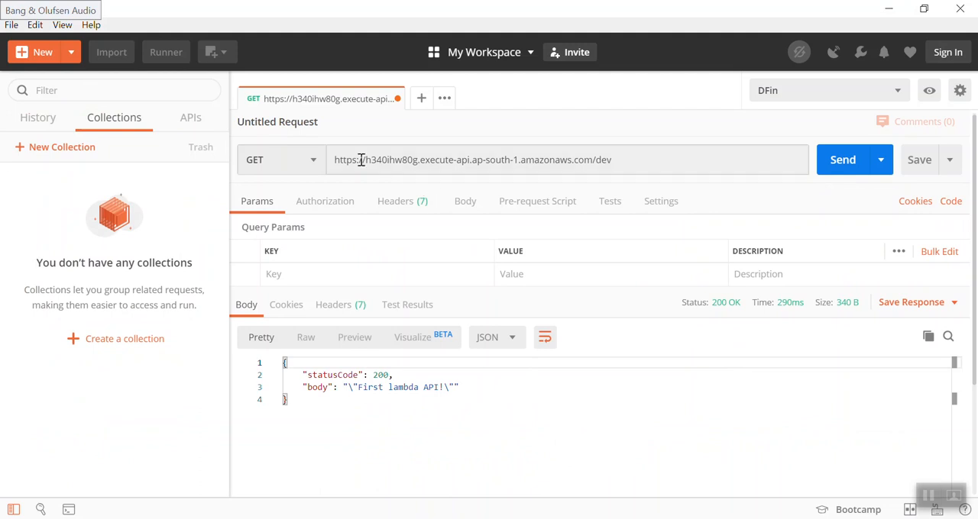
pyautogui.moveTo(365, 161); pyautogui.dragTo(330, 157)
pyautogui.click(631, 158)
pyautogui.click(357, 388)
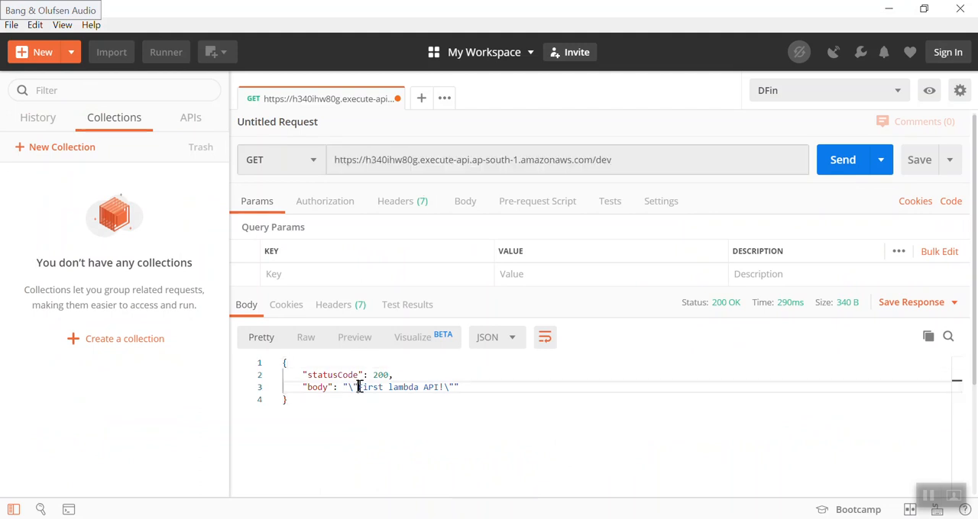
pyautogui.moveTo(357, 387); pyautogui.dragTo(440, 390)
# - Switch back to the firstLambda code in the browser, change the response body text to 'Lets change text!', and save the function
pyautogui.hotkey('alt', 'Tab')
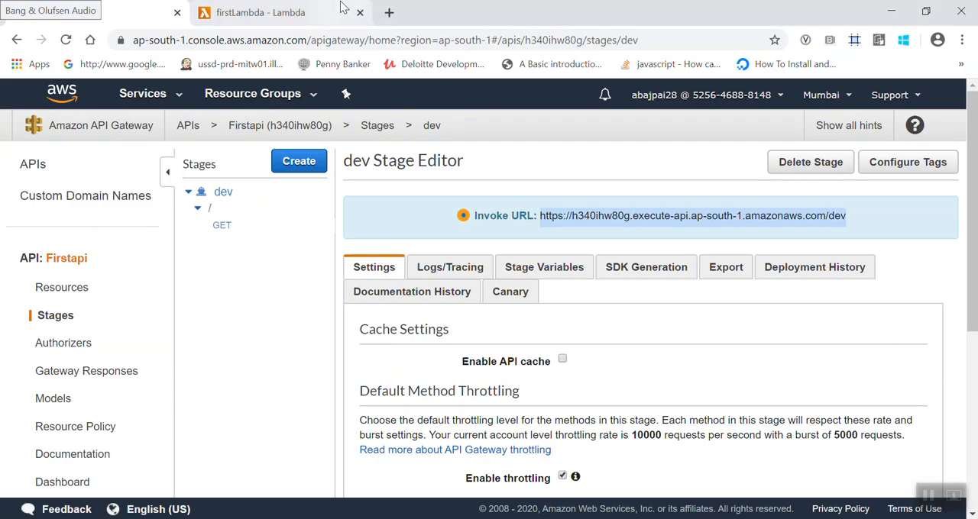
pyautogui.click(259, 12)
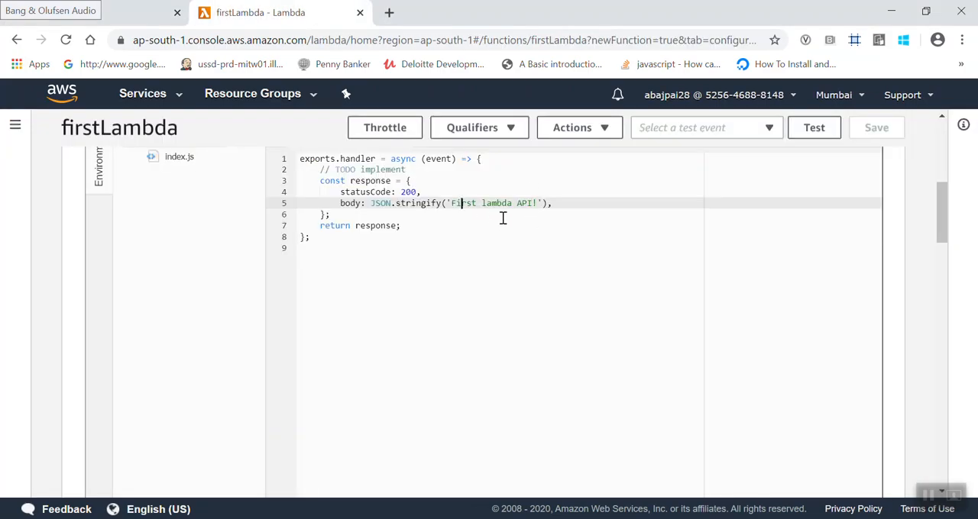
pyautogui.hotkey('ctrl', 'shift', 'Right')
pyautogui.hotkey('ctrl', 'shift', 'Right')
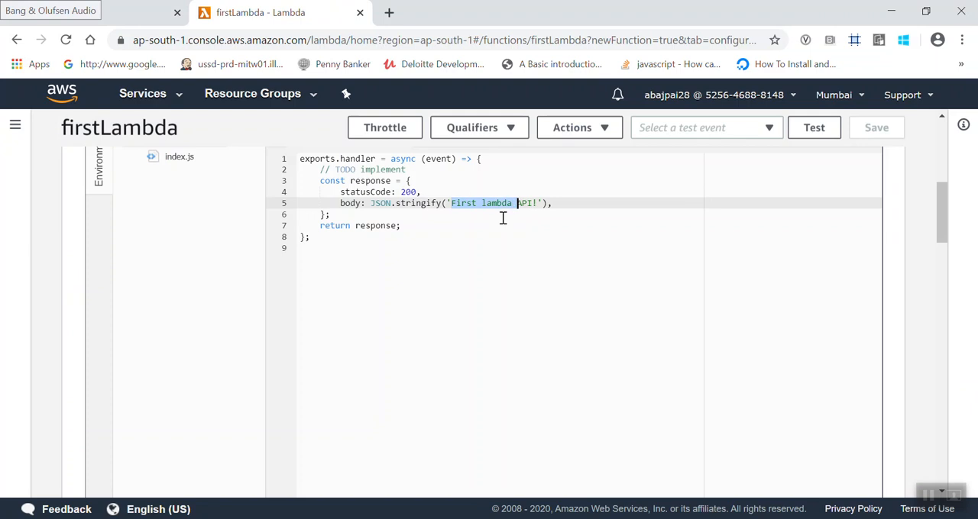
pyautogui.hotkey('ctrl', 'shift', 'Right')
pyautogui.press('BackSpace')
pyautogui.write('Lets change tex')
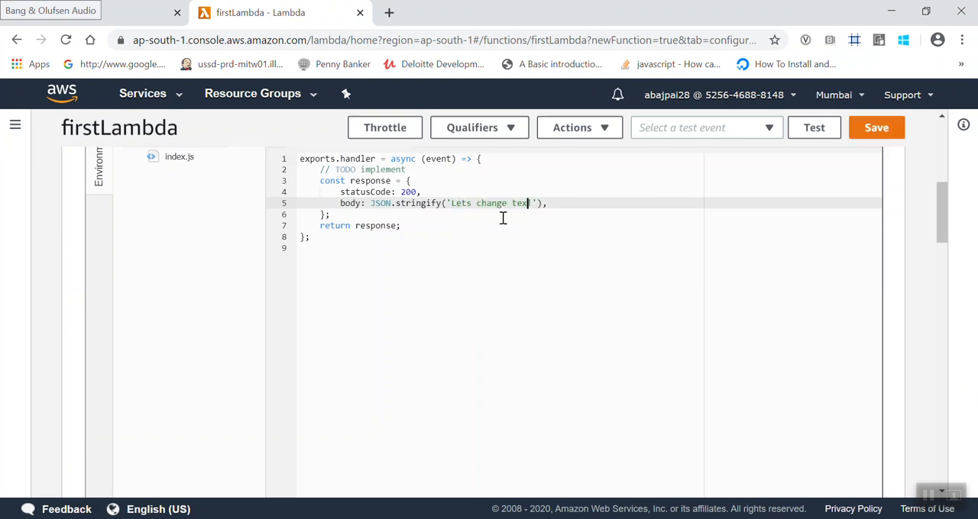
pyautogui.write('t')
pyautogui.click(870, 130)
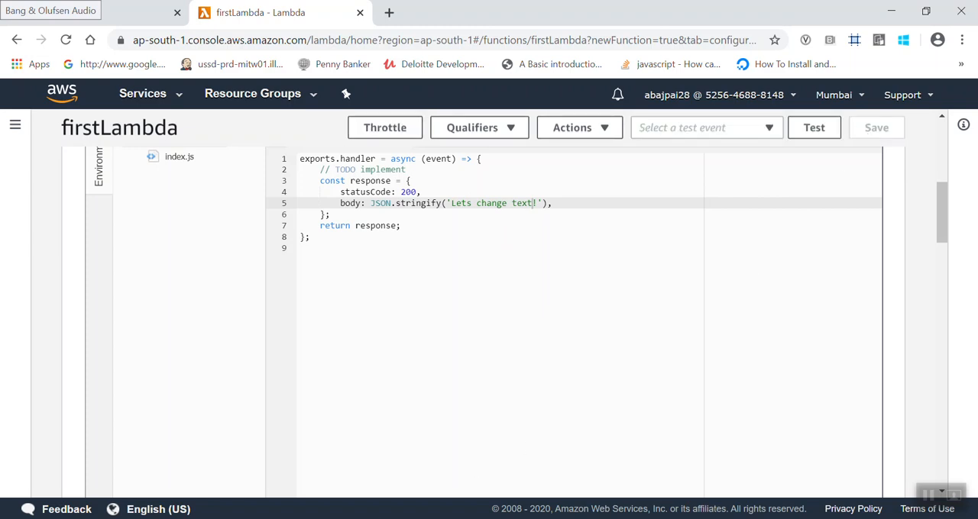
# - Switch to Postman, resend the GET request to the dev URL, and inspect the returned body text
pyautogui.hotkey('alt', 'Tab')
pyautogui.click(829, 169)
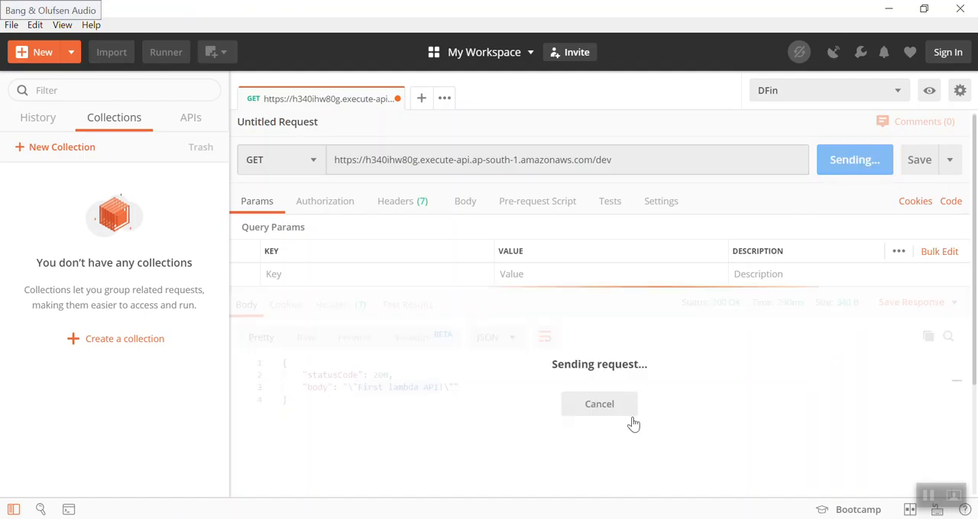
pyautogui.moveTo(350, 387); pyautogui.dragTo(421, 390)
pyautogui.click(419, 388)
# - Return to firstLambda in the browser and review its function code settings and file tree
pyautogui.hotkey('alt', 'Tab')
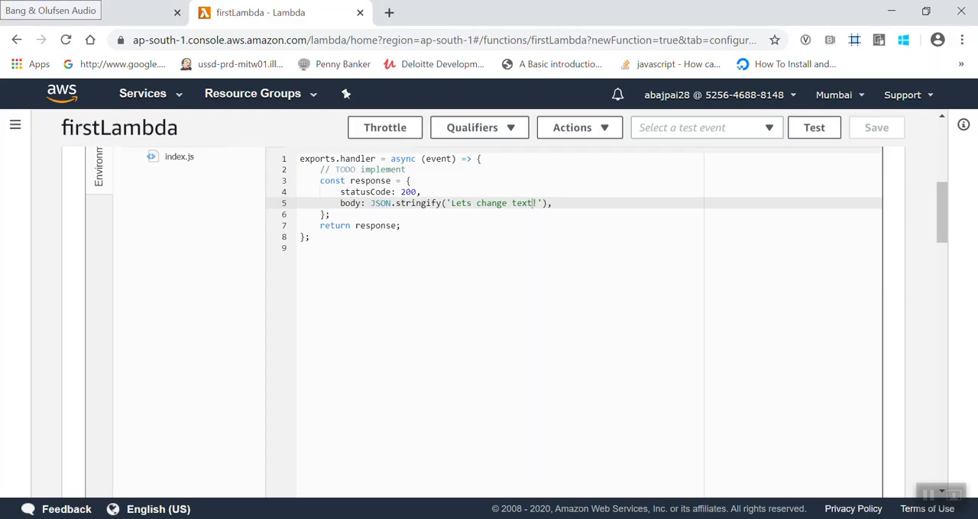
pyautogui.scroll(3, 438, 334)
pyautogui.scroll(2, 440, 337)
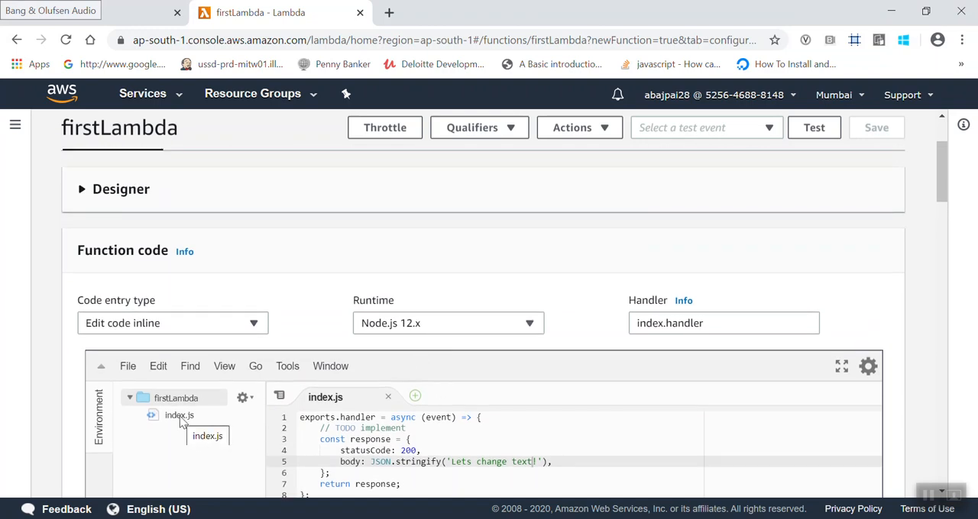
pyautogui.scroll(-1, 182, 423)
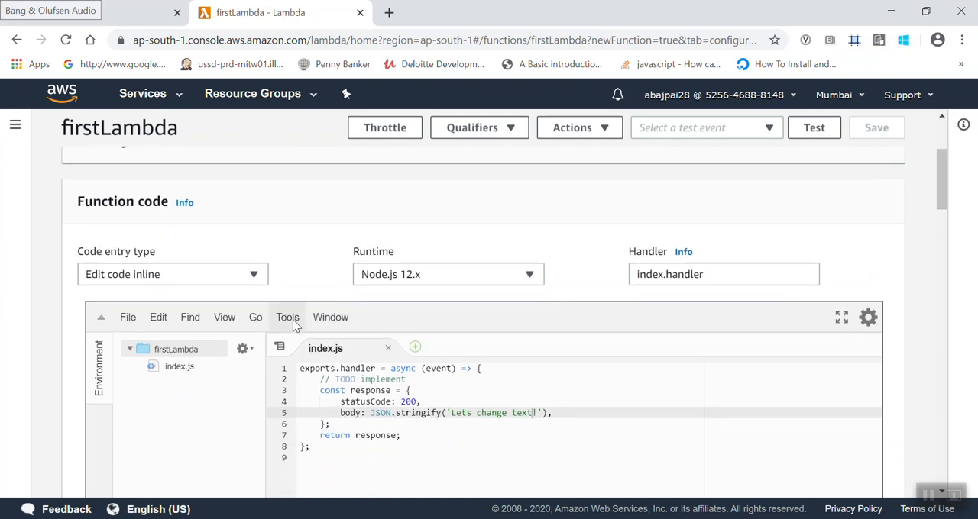
pyautogui.click(211, 399)
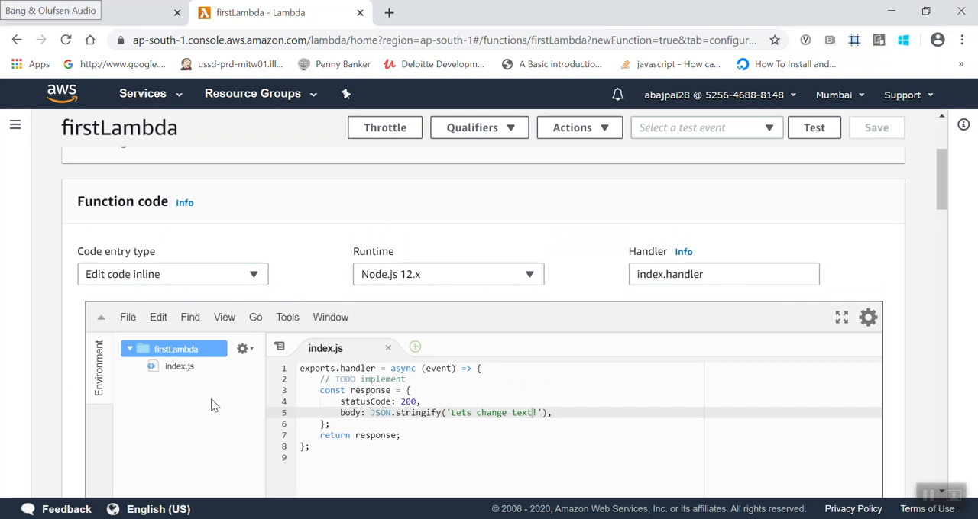